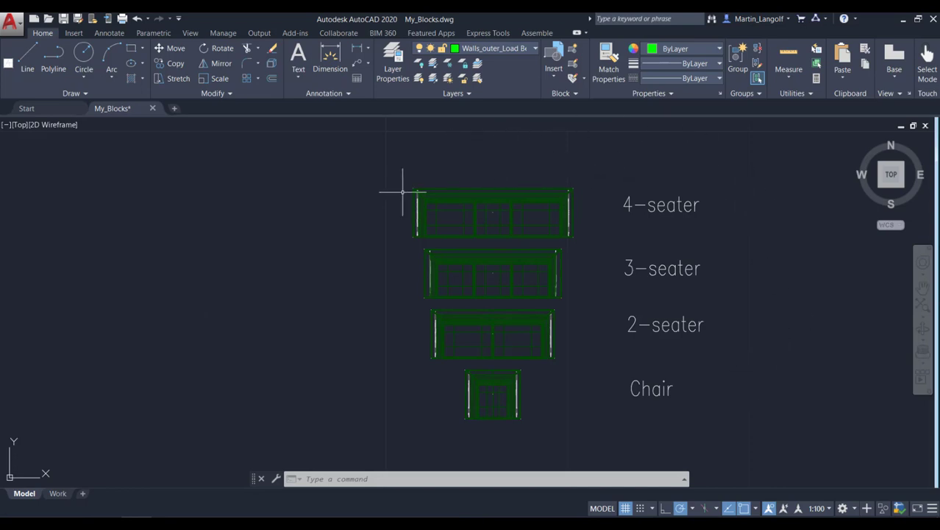
left_click(522, 399)
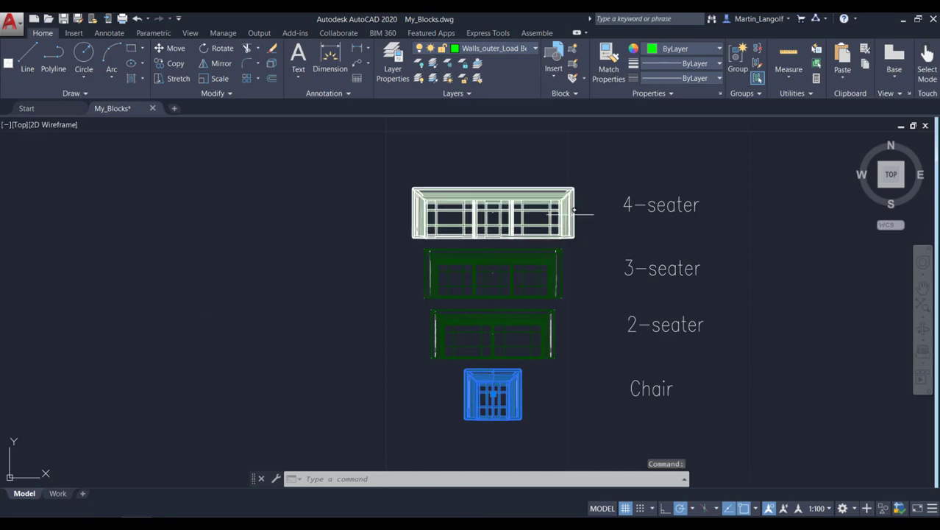
key("Escape")
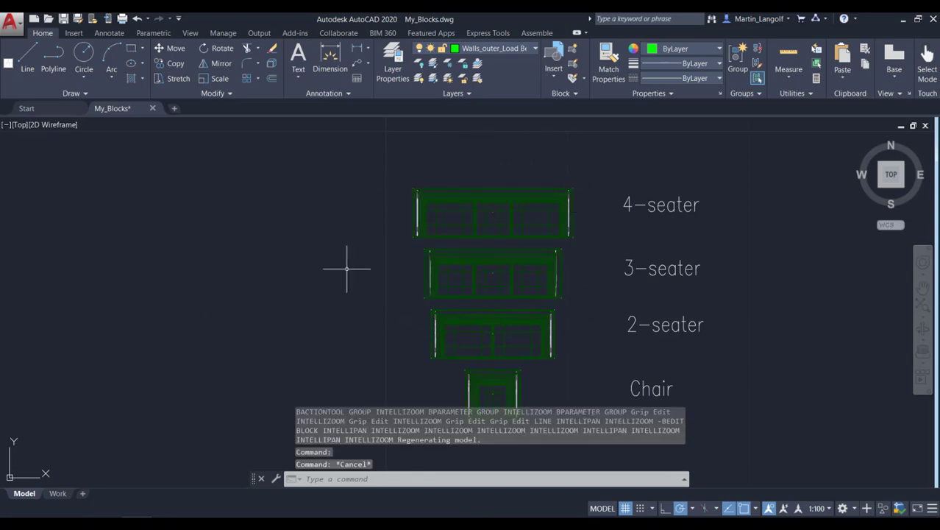
scroll(578, 357, "down", 2)
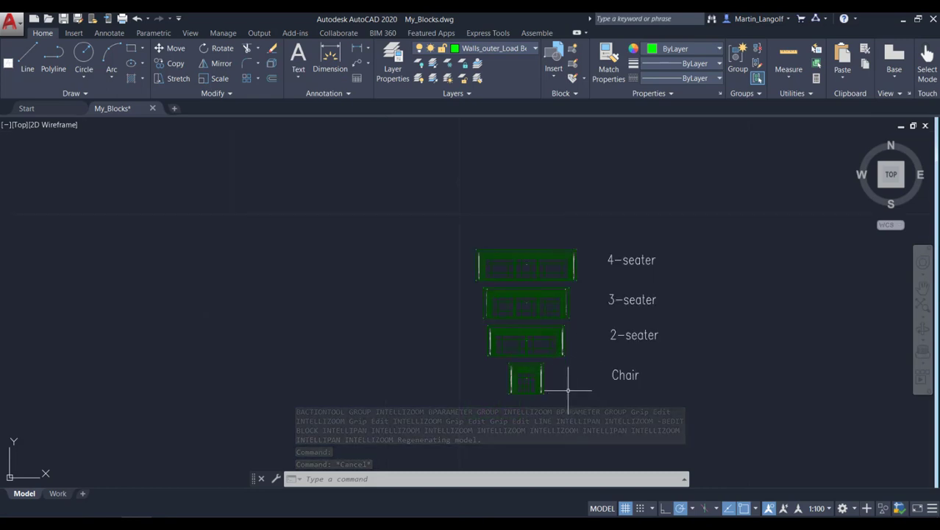
scroll(565, 385, "up", 2)
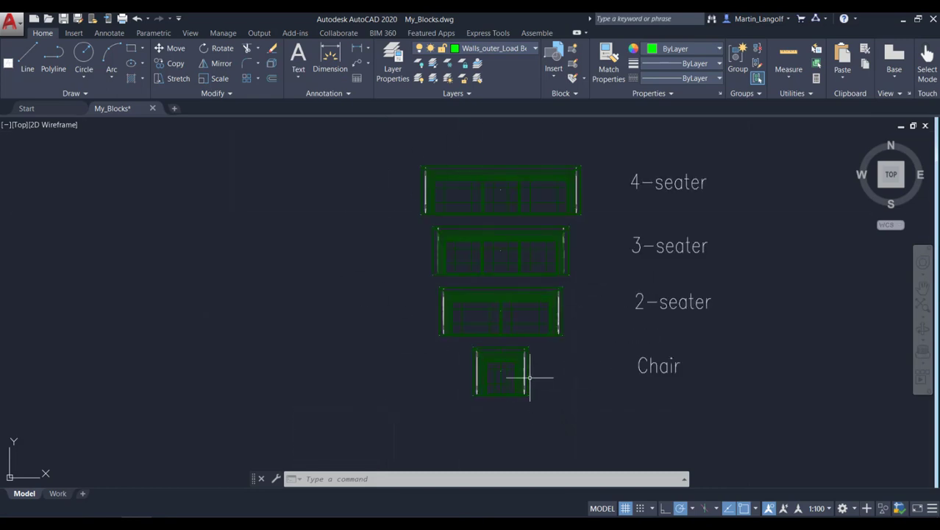
mouse_move(507, 372)
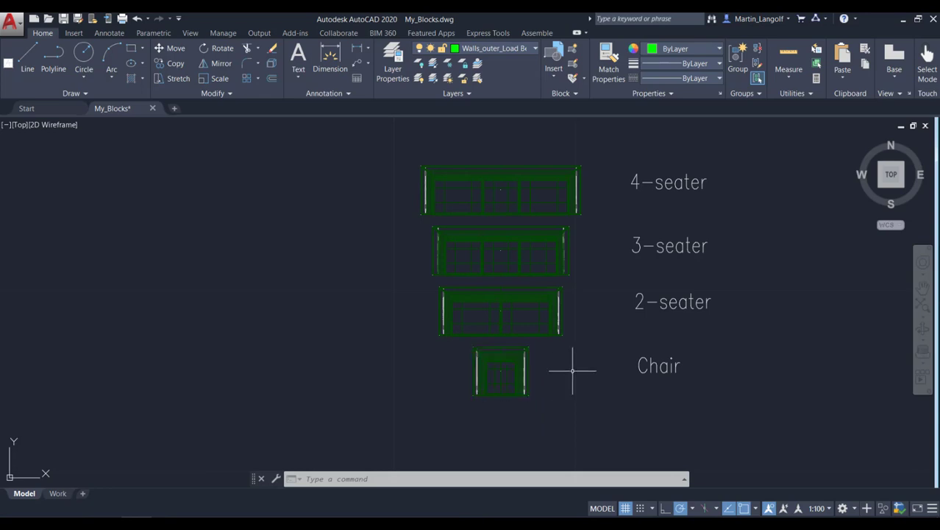
Define the chair and the three sofas together as a block named Dynamic Furniture and open it in the block editor.
left_click(602, 143)
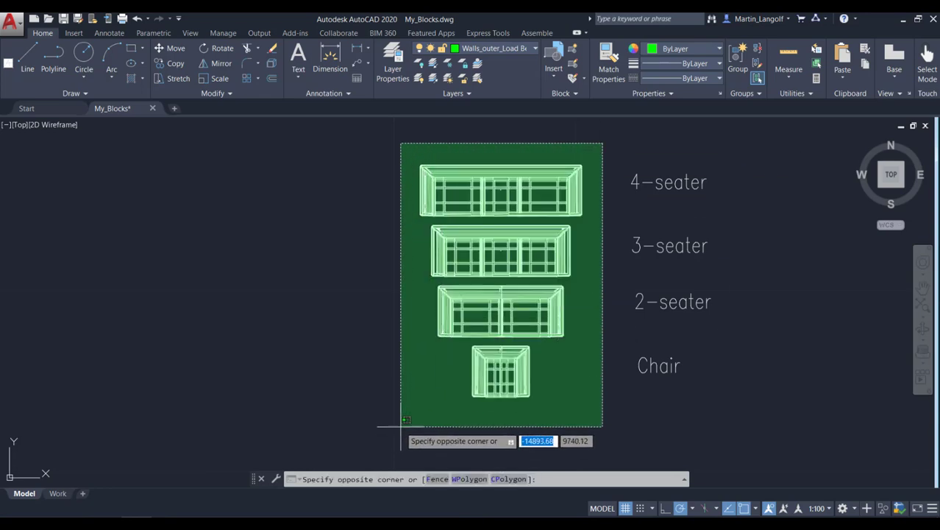
left_click(401, 426)
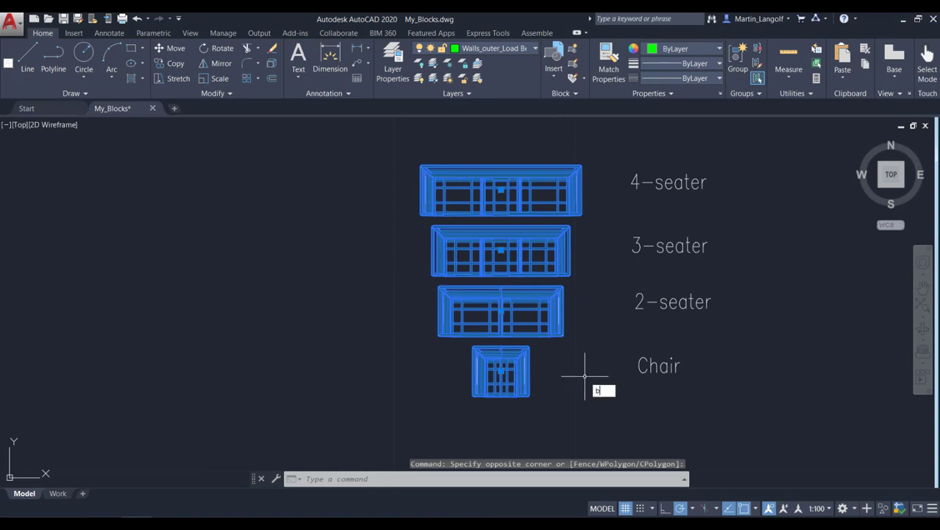
key("Return")
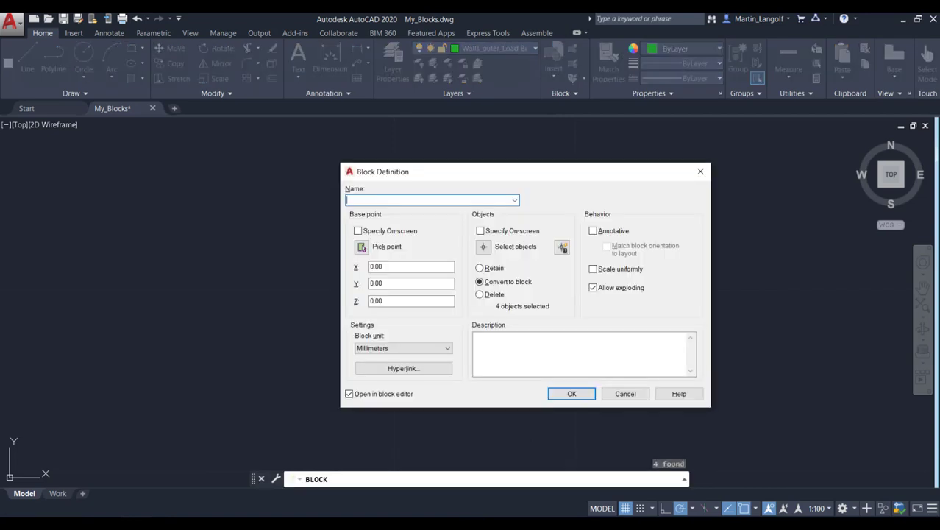
left_click_drag(457, 177, 523, 188)
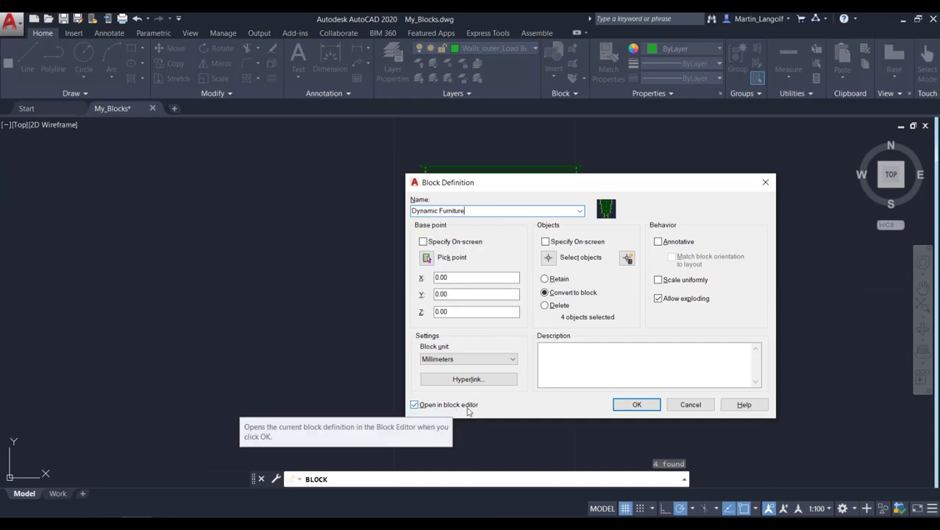
left_click(637, 404)
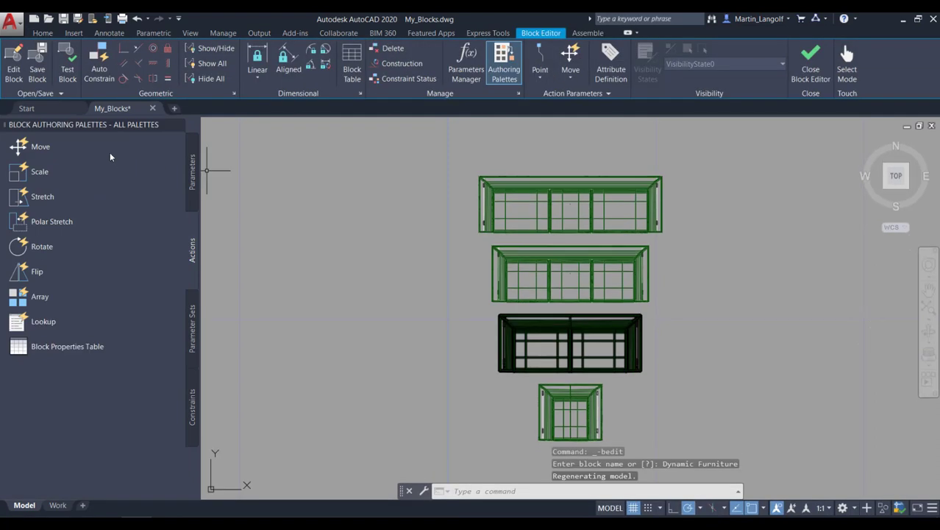
Look through the block authoring palettes for parameters, actions, parameter sets and constraints.
left_click(193, 169)
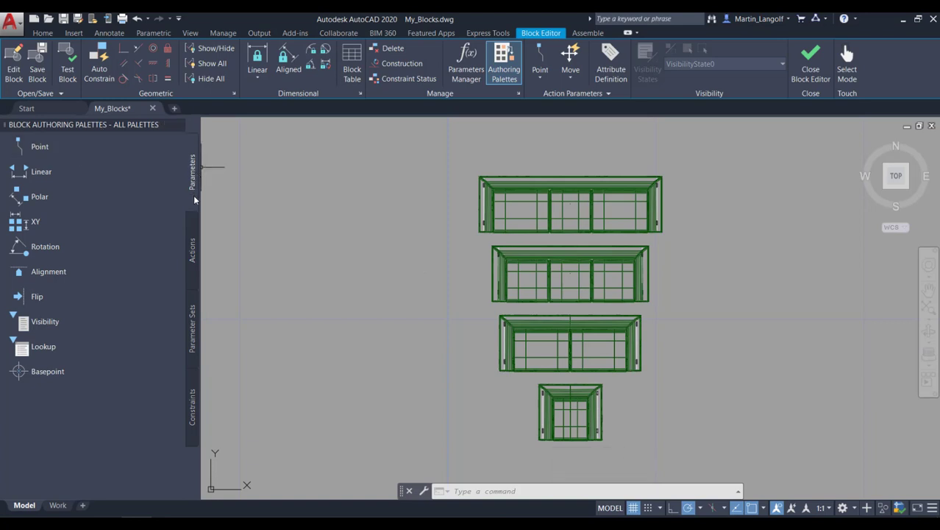
left_click(193, 251)
left_click(194, 339)
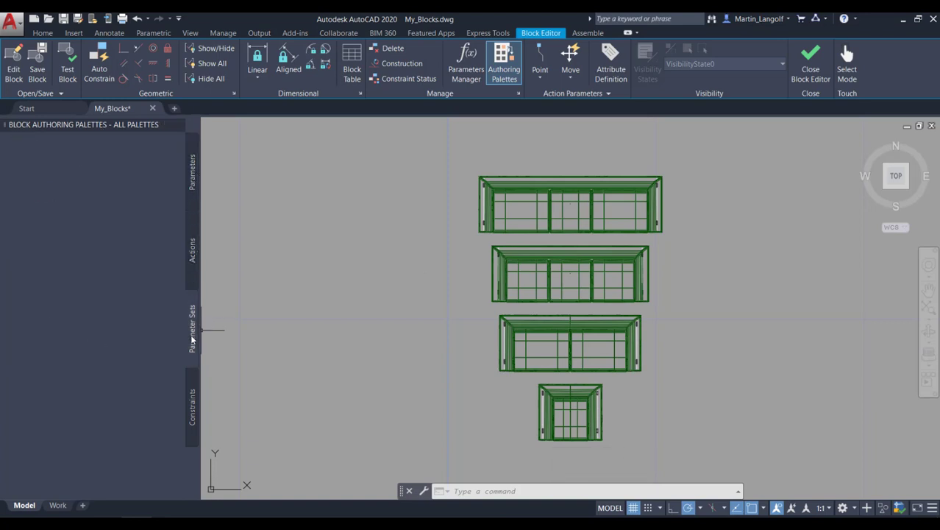
left_click(193, 418)
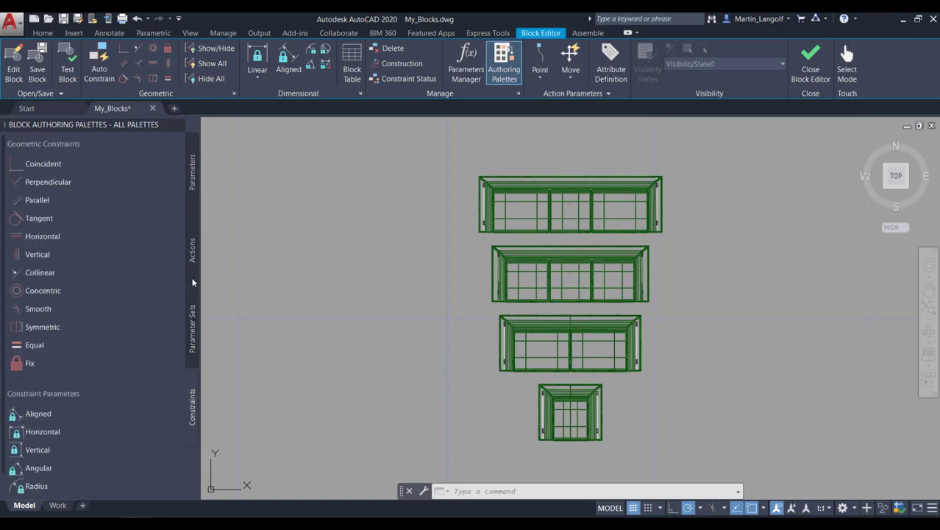
left_click(192, 175)
scroll(397, 307, "down", 6)
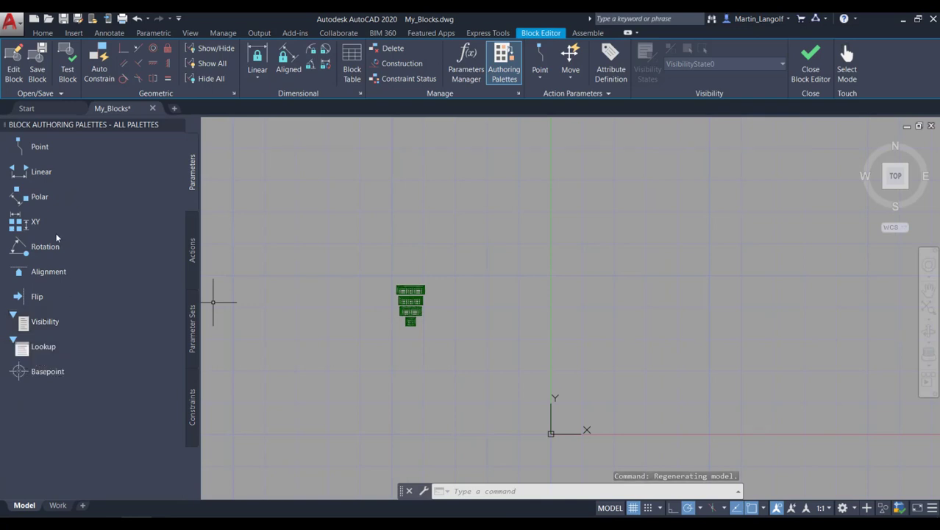
left_click(194, 254)
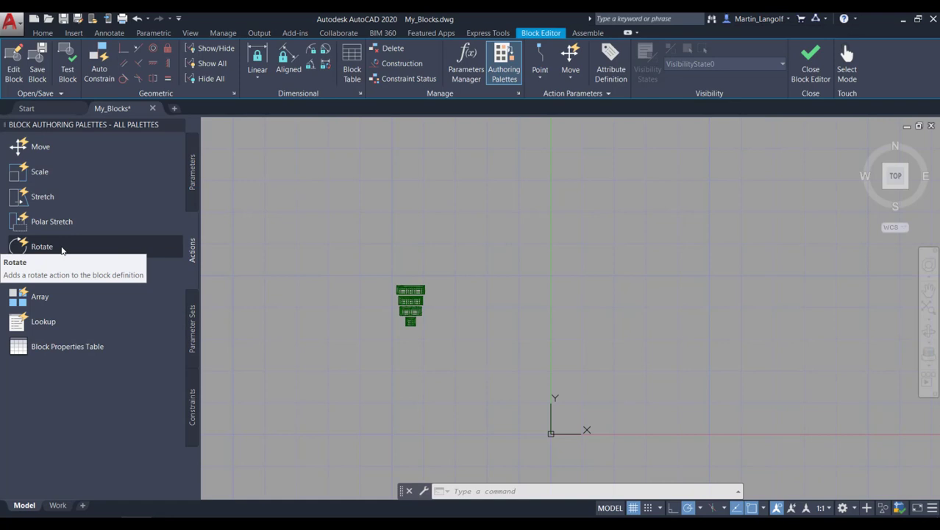
Draw a horizontal reference line from the origin 0,0,0 in the positive X direction.
scroll(387, 328, "up", 2)
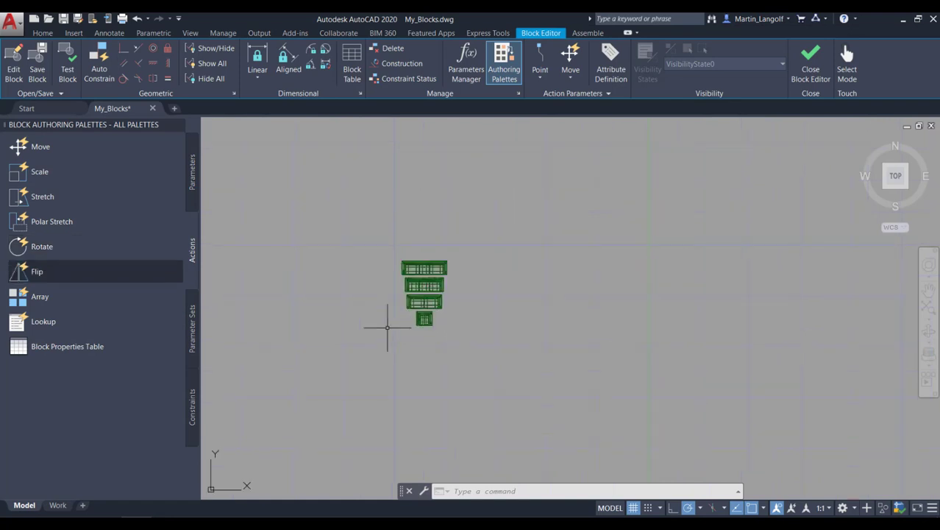
scroll(387, 322, "down", 3)
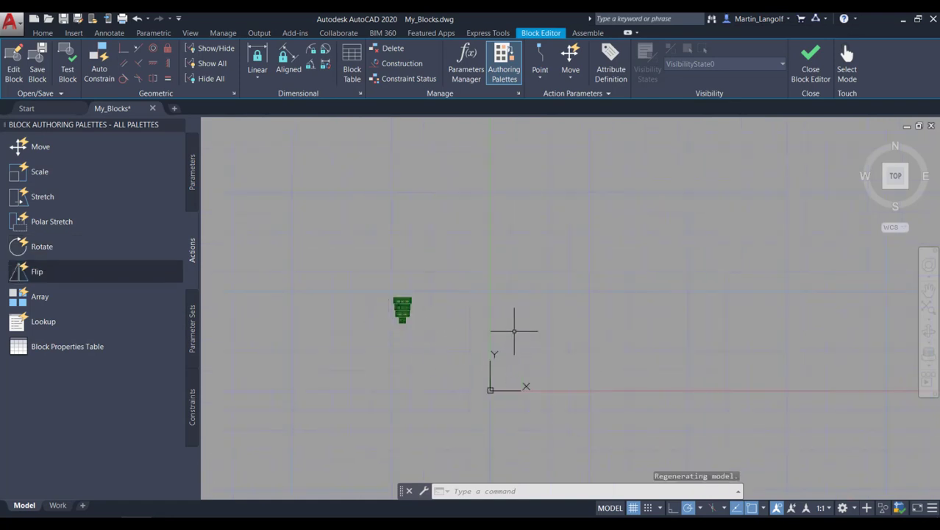
key("Return")
type("0,0,0")
key("Return")
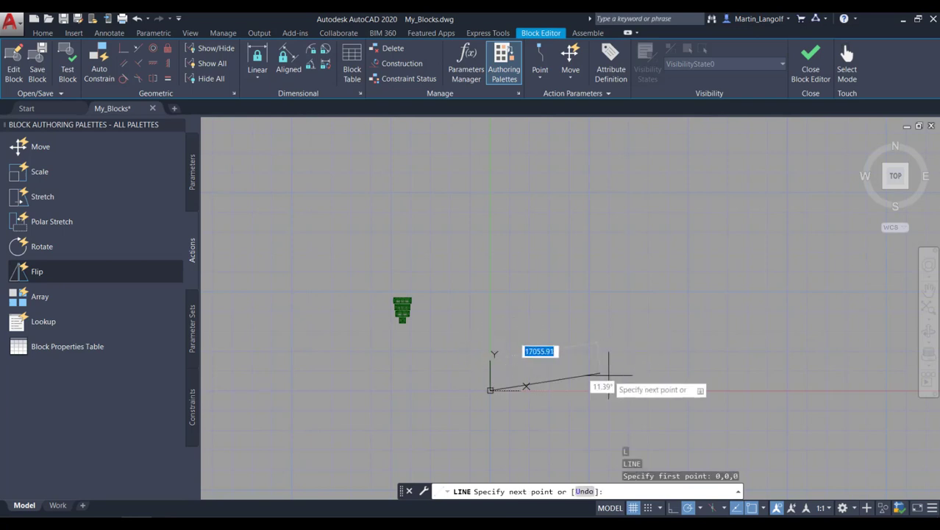
left_click(690, 390)
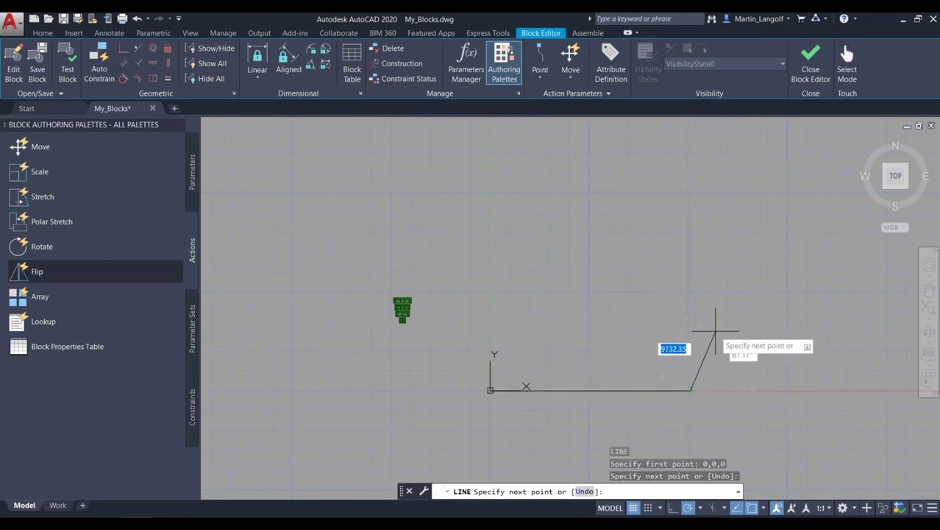
key("Return")
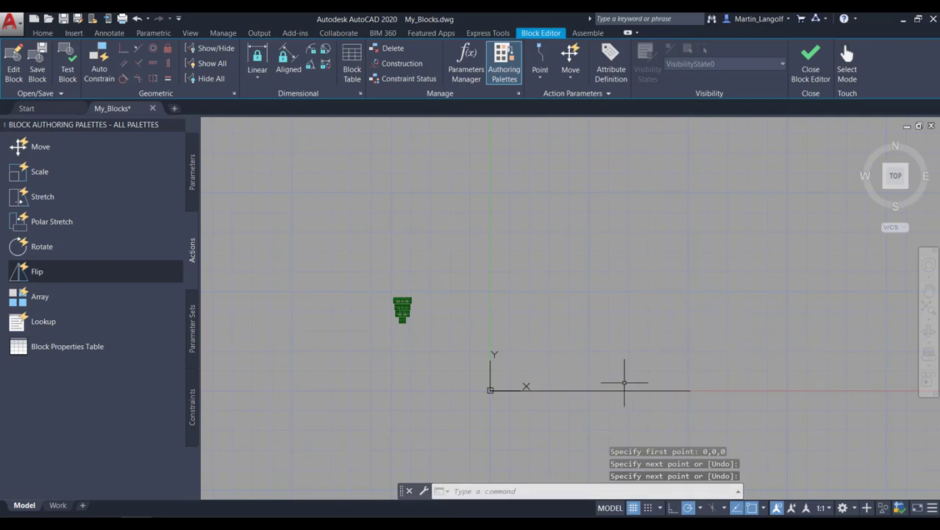
Move the chair by its centre grip onto the reference line's start point at the origin.
scroll(405, 326, "up", 4)
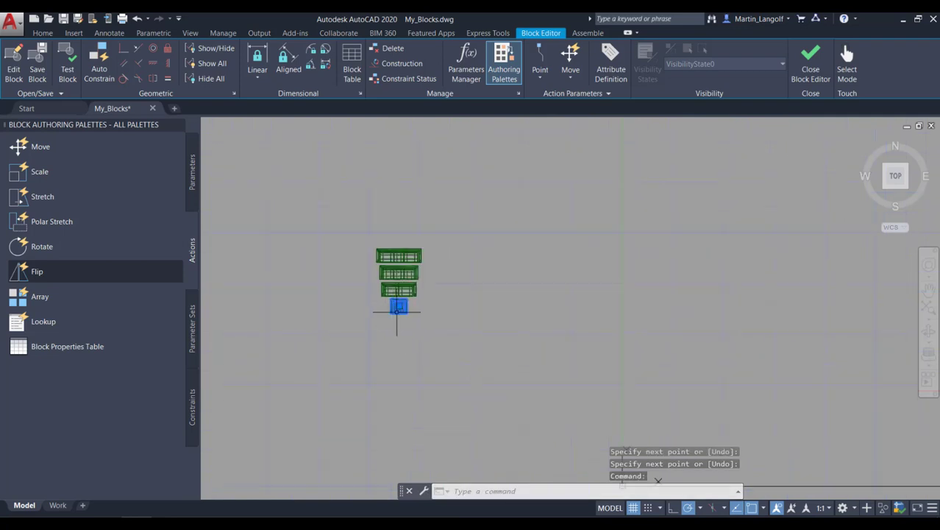
left_click(398, 306)
scroll(483, 305, "down", 4)
scroll(556, 358, "up", 2)
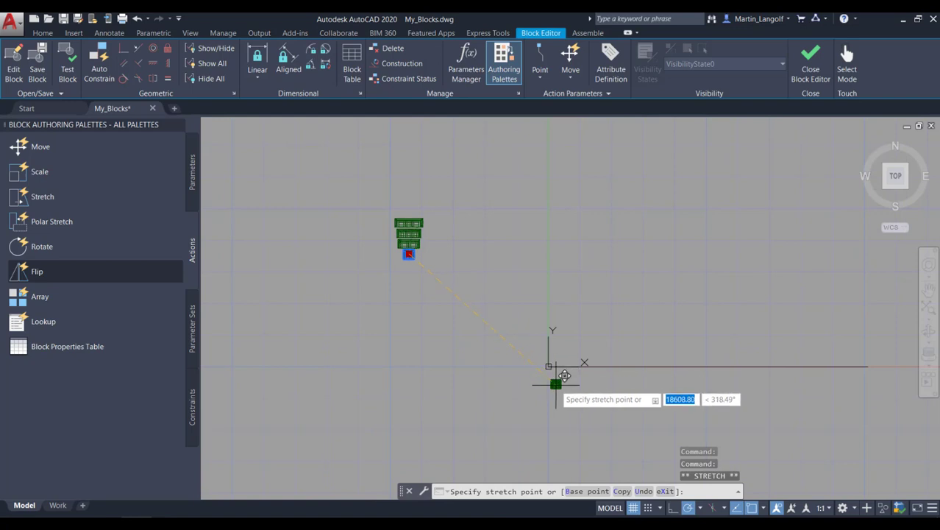
left_click(557, 358)
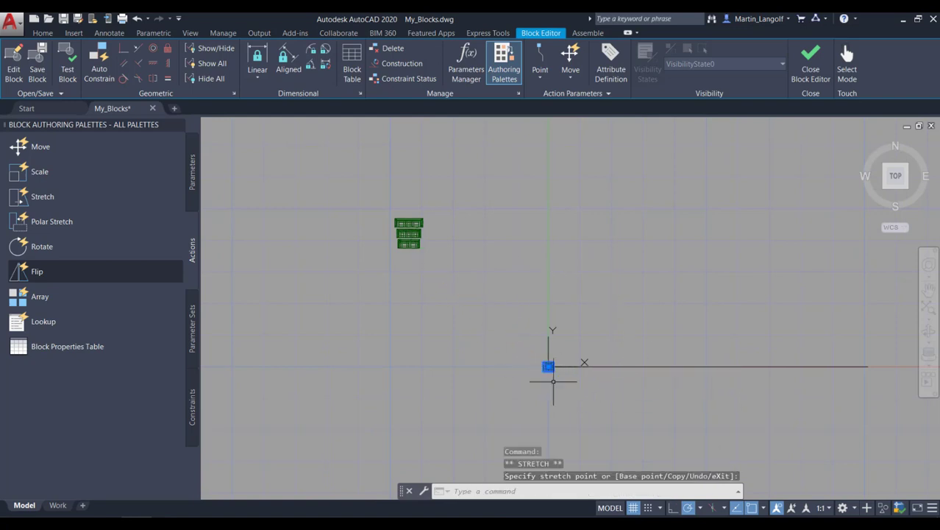
scroll(605, 370, "up", 2)
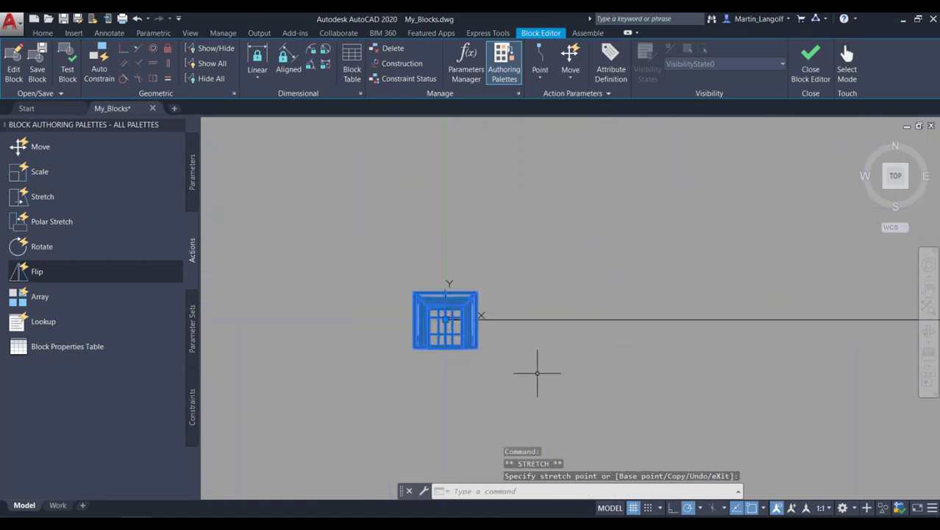
Move the 2-seater sofa by its centre grip onto the origin, over the chair.
scroll(553, 366, "down", 3)
scroll(552, 365, "down", 3)
scroll(552, 366, "up", 3)
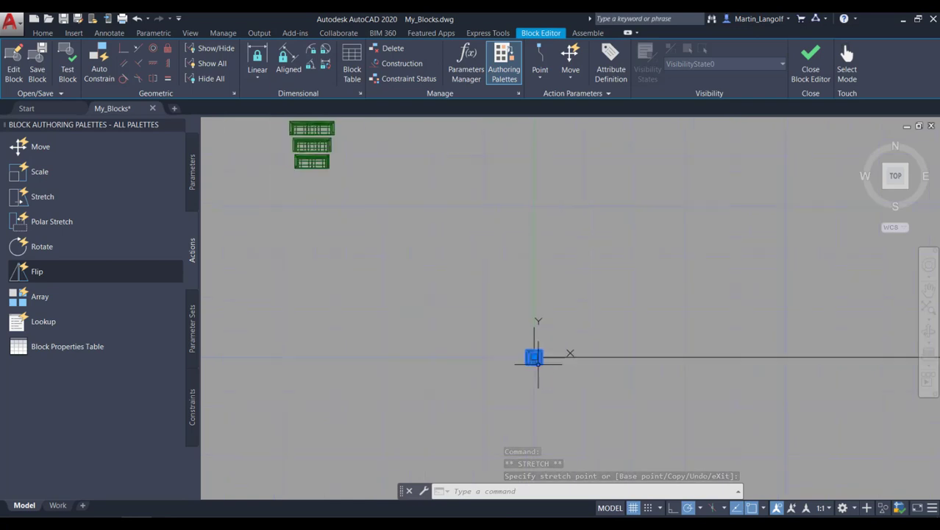
left_click(310, 159)
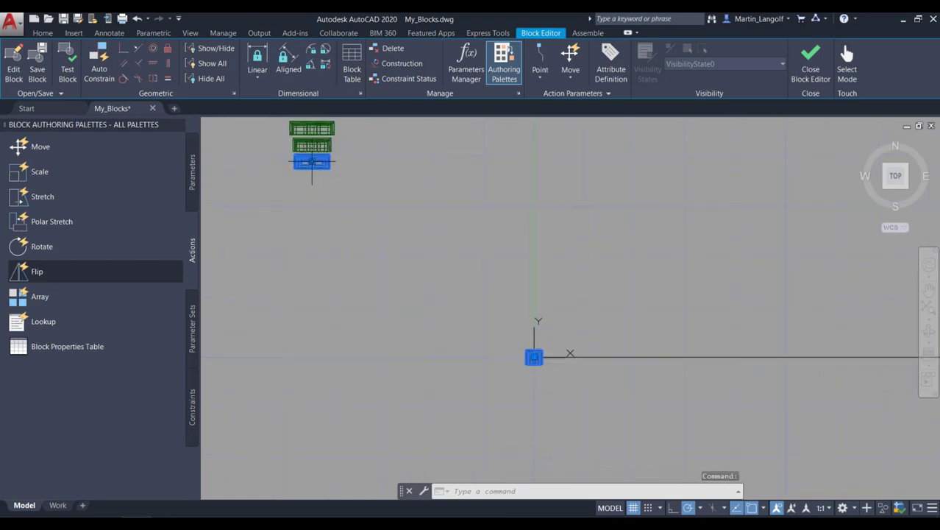
left_click(312, 161)
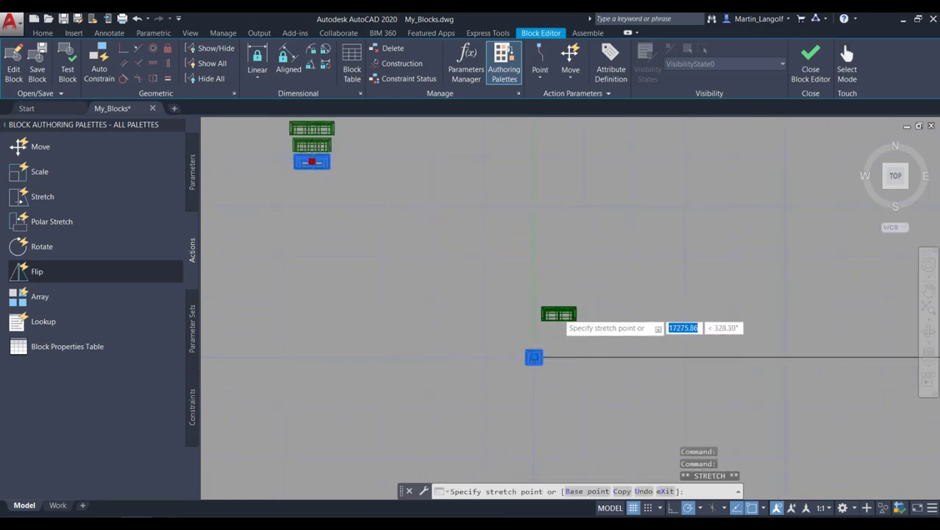
scroll(565, 306, "up", 2)
scroll(508, 372, "up", 4)
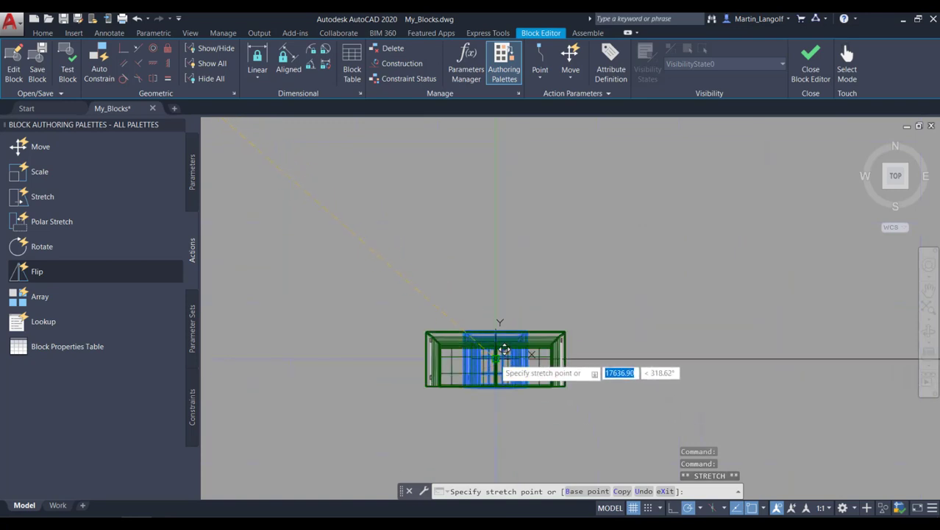
left_click(505, 351)
scroll(539, 376, "down", 3)
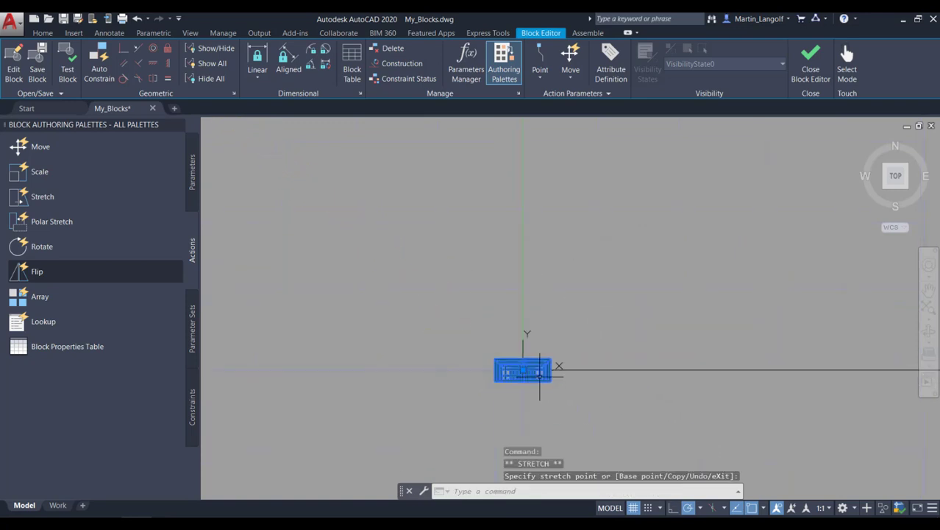
scroll(539, 375, "down", 2)
left_click(193, 178)
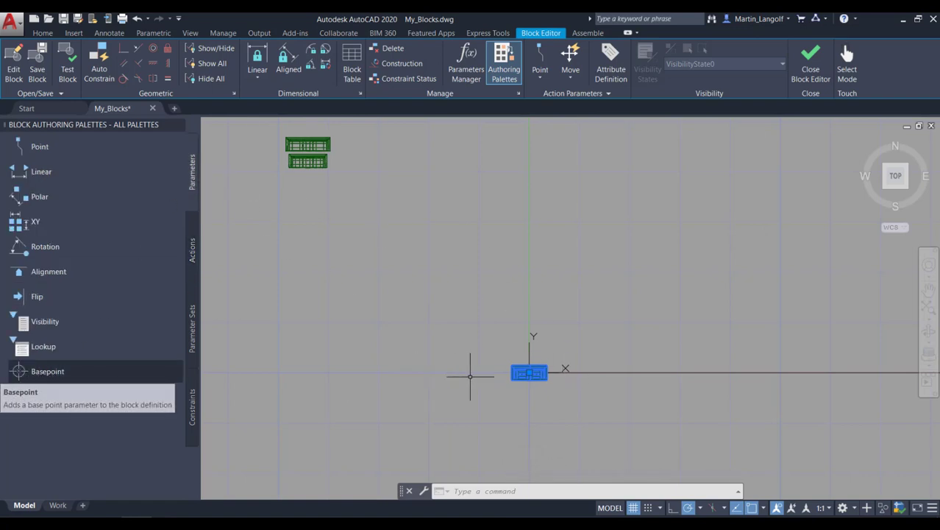
scroll(513, 380, "up", 4)
scroll(513, 380, "down", 4)
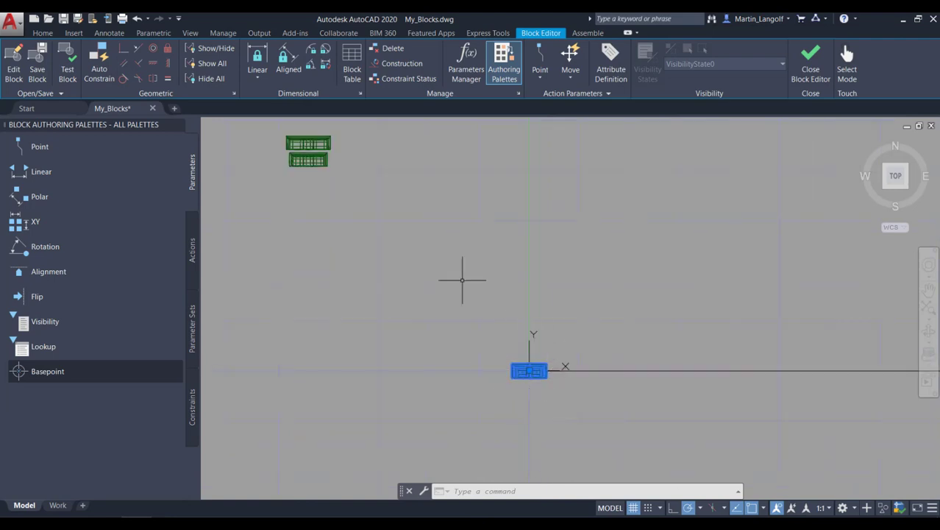
Move the 3-seater sofa by its centre grip exactly onto the origin, over the chair and 2-seater sofa.
left_click(308, 161)
left_click(309, 160)
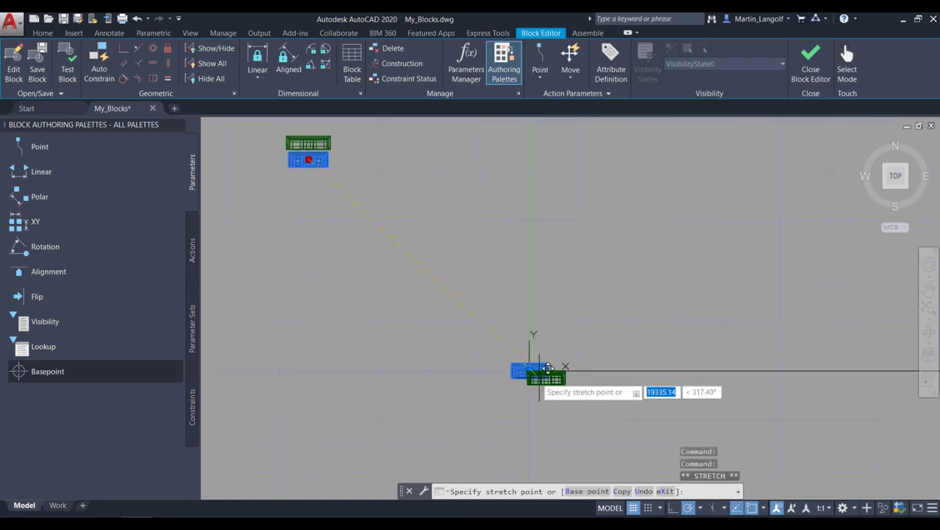
scroll(548, 368, "up", 3)
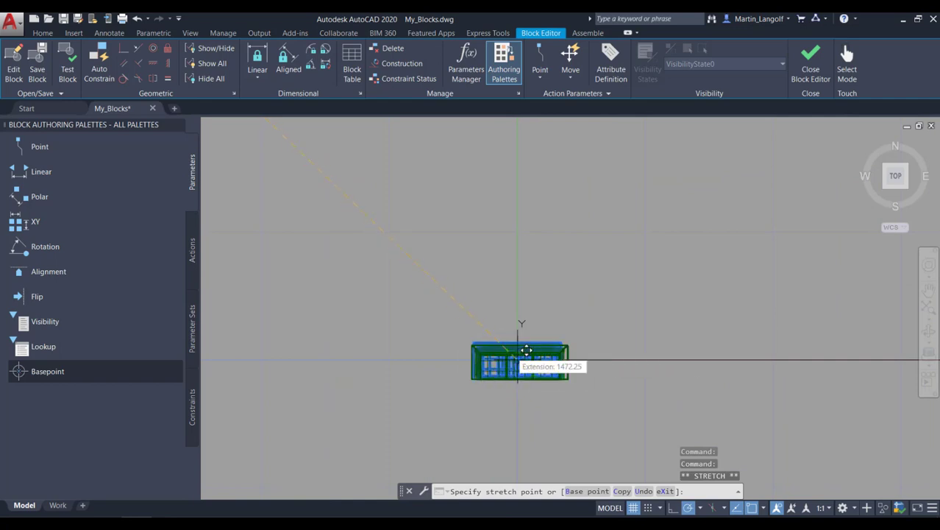
left_click(526, 350)
scroll(527, 368, "up", 3)
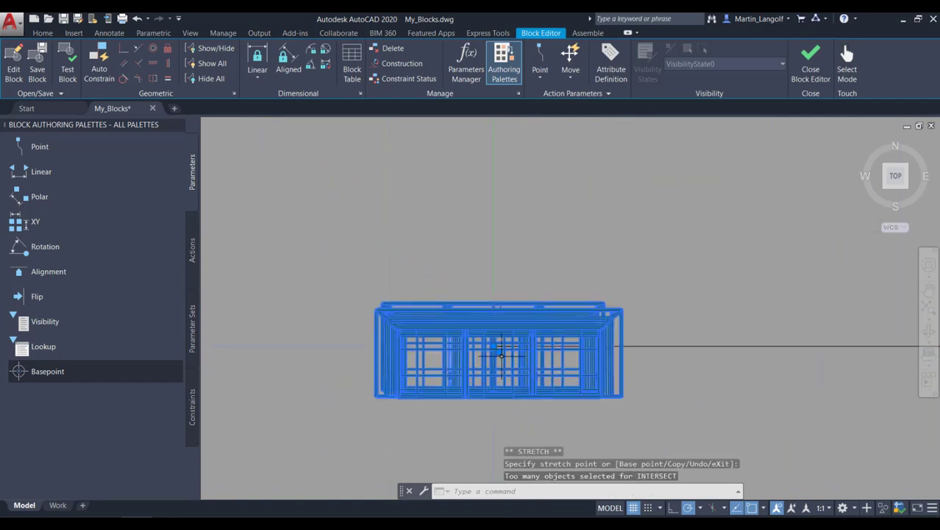
left_click(498, 353)
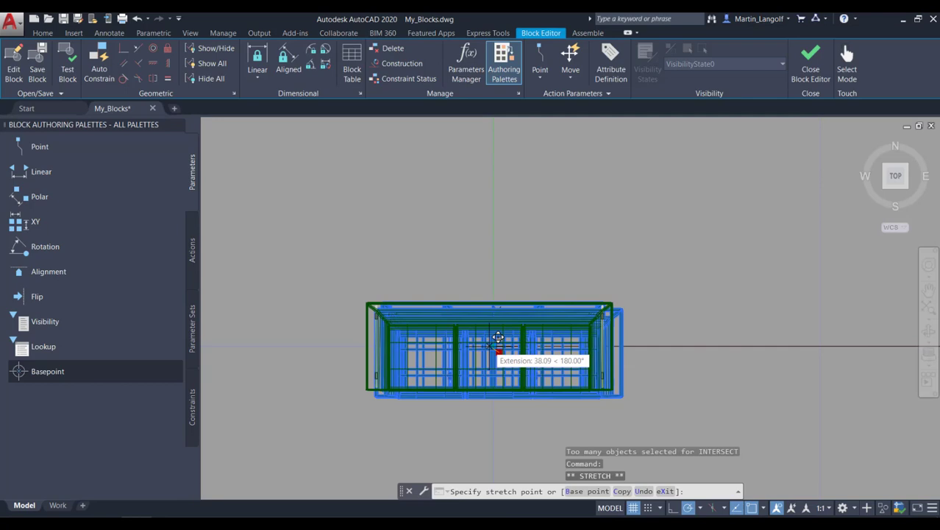
left_click(498, 375)
scroll(493, 381, "up", 4)
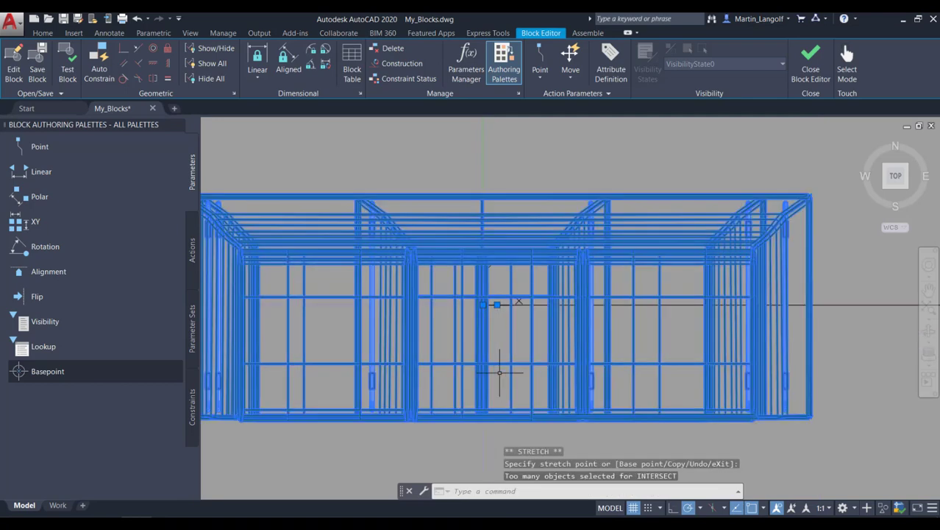
left_click(495, 303)
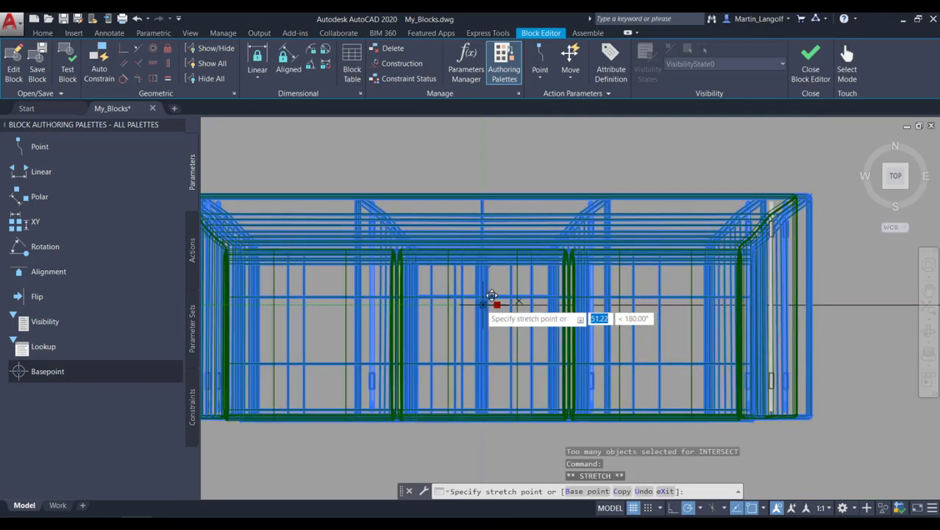
left_click(508, 362)
Move the 4-seater sofa by its centre grip onto the origin, over the other furniture, and clear the selection.
scroll(509, 362, "down", 8)
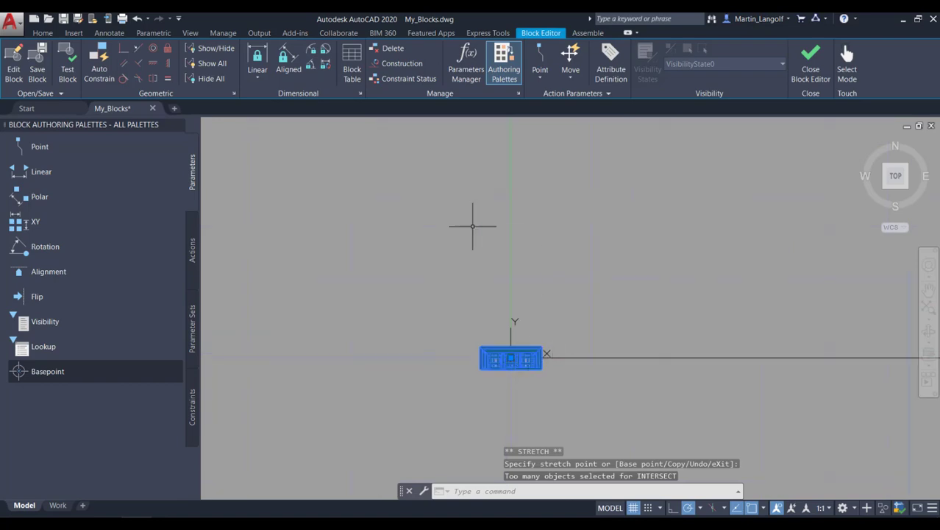
left_click(302, 122)
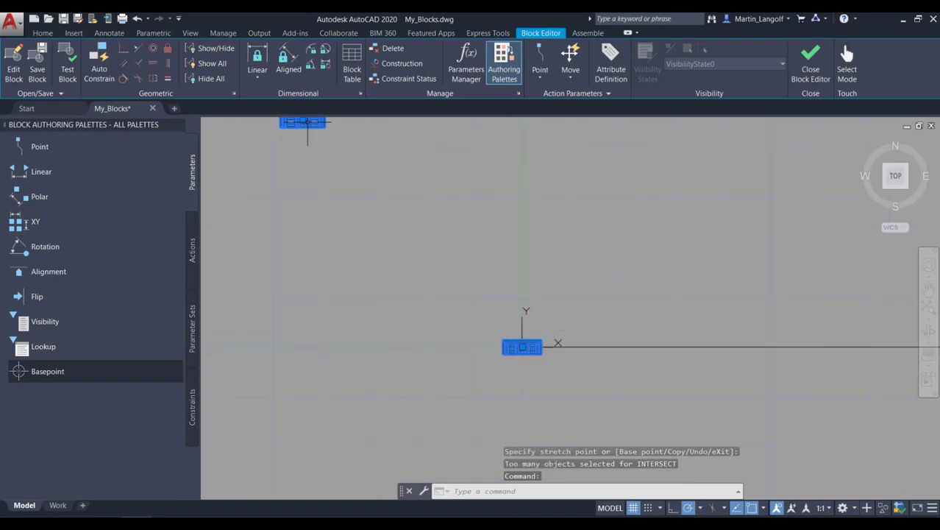
scroll(526, 349, "up", 10)
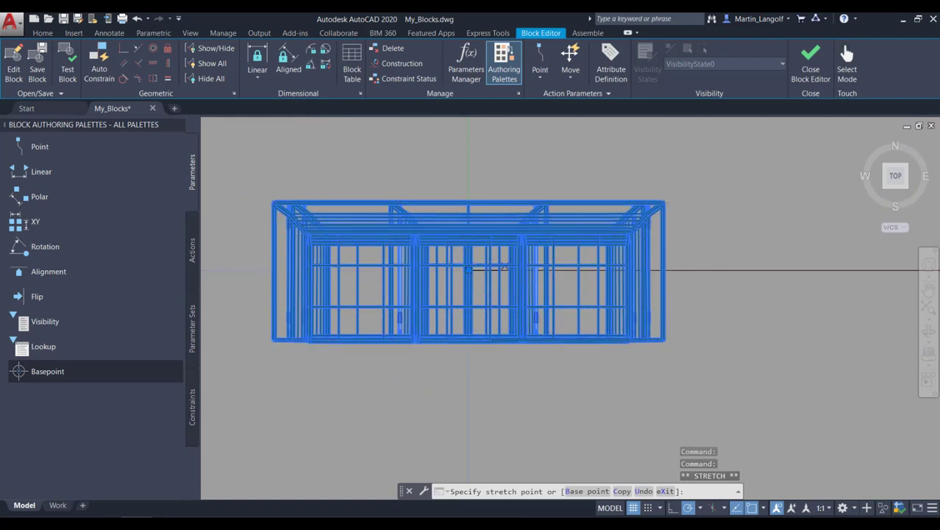
left_click(469, 266)
scroll(545, 302, "down", 4)
key("Escape")
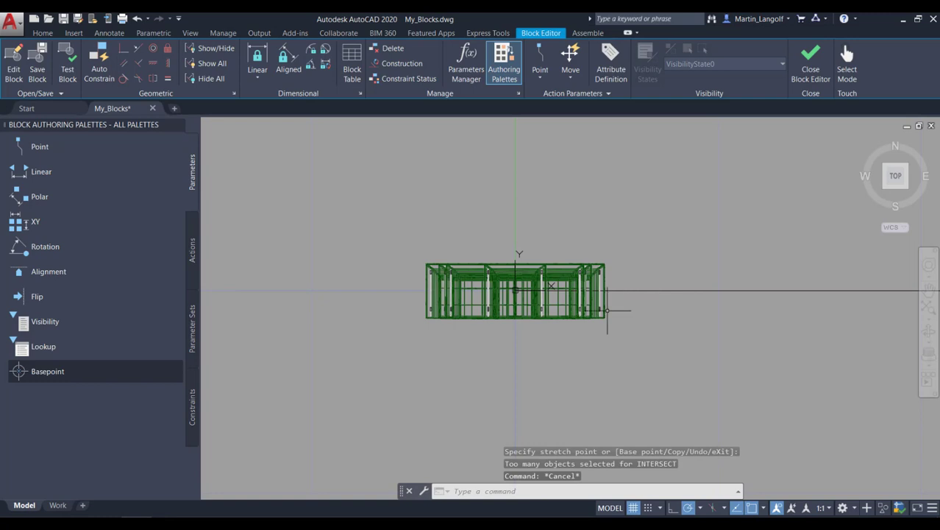
Place a visibility parameter just below the stacked furniture, in line with the origin.
left_click(42, 323)
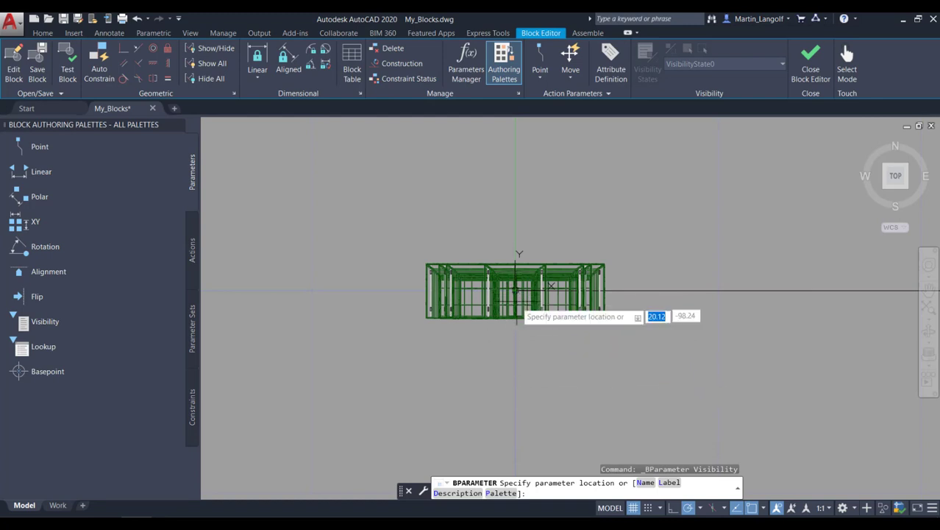
left_click(516, 346)
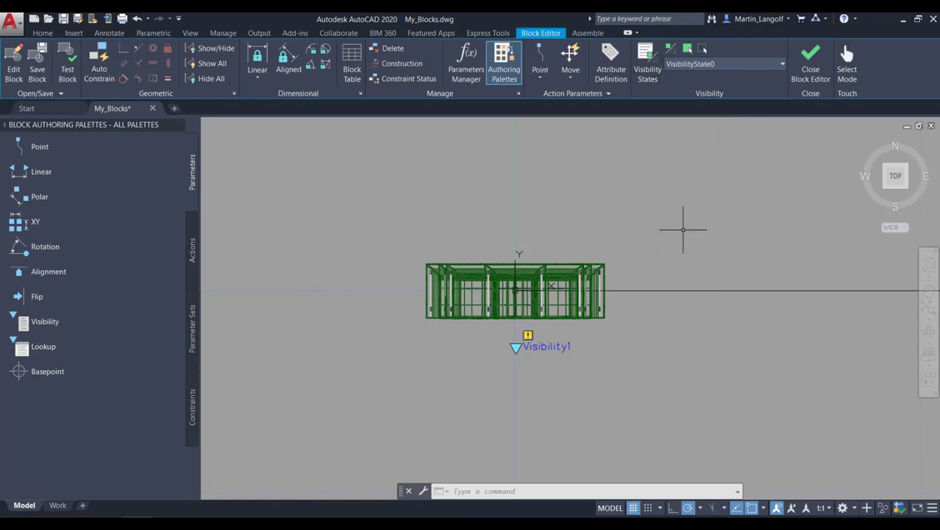
Add a rotation parameter centred on the origin with a radius of about 2243 and a default angle of 0°.
left_click(40, 250)
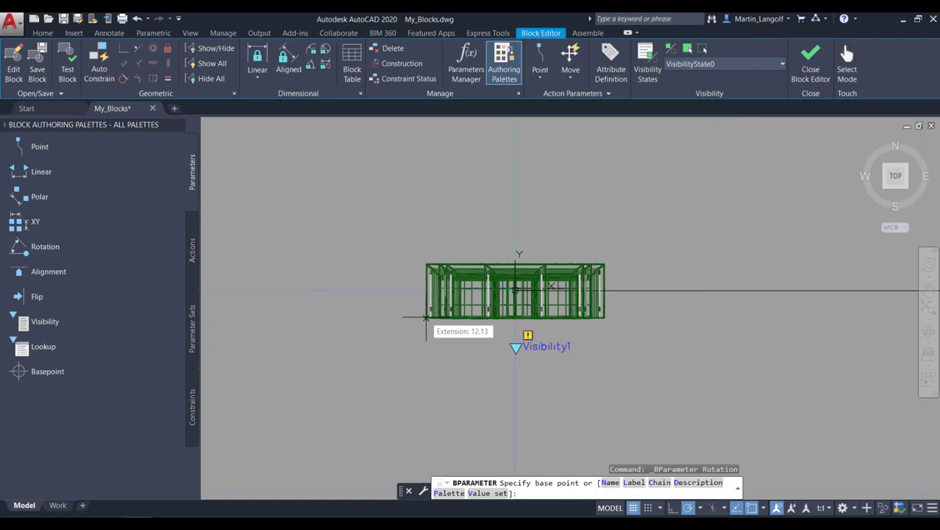
scroll(524, 294, "up", 4)
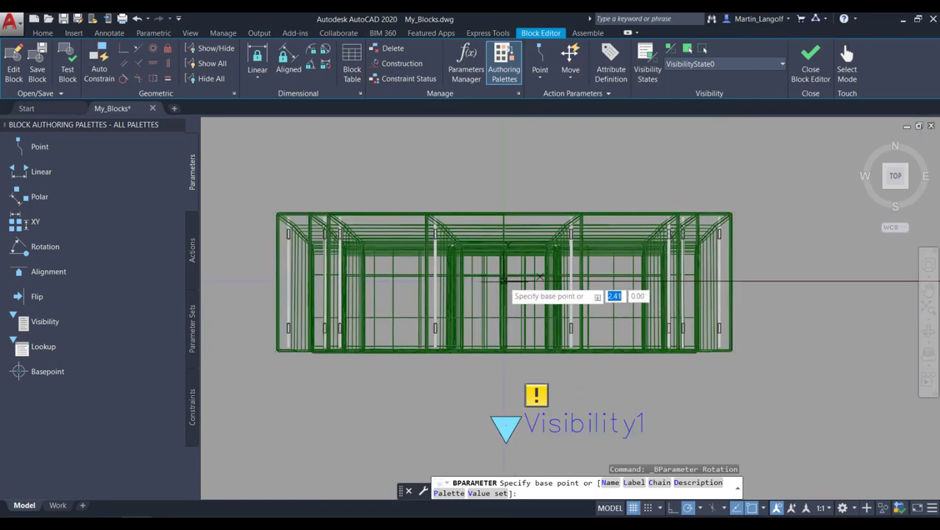
left_click(505, 281)
scroll(506, 294, "down", 5)
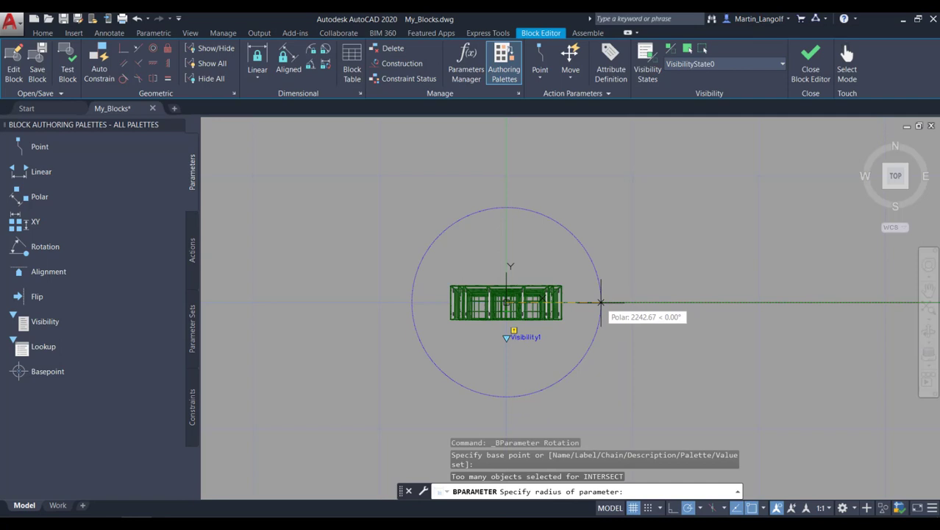
left_click(601, 302)
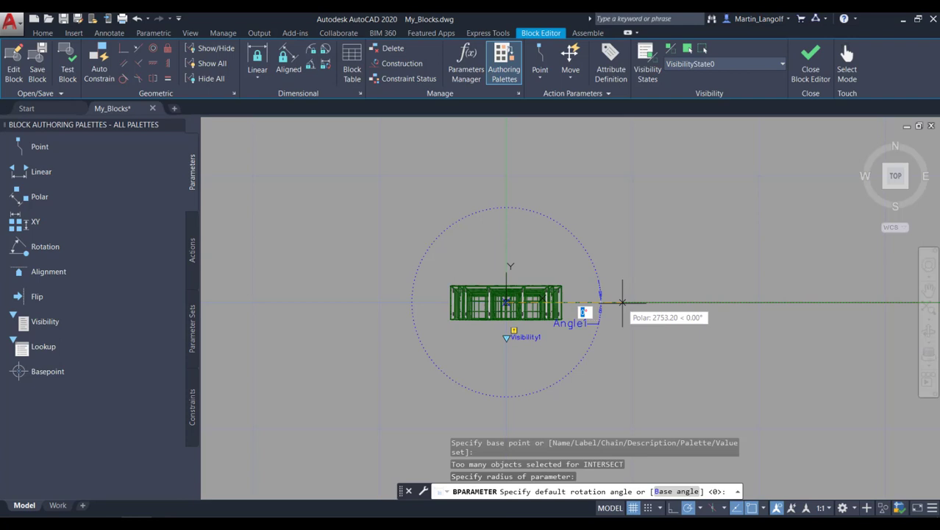
left_click(623, 303)
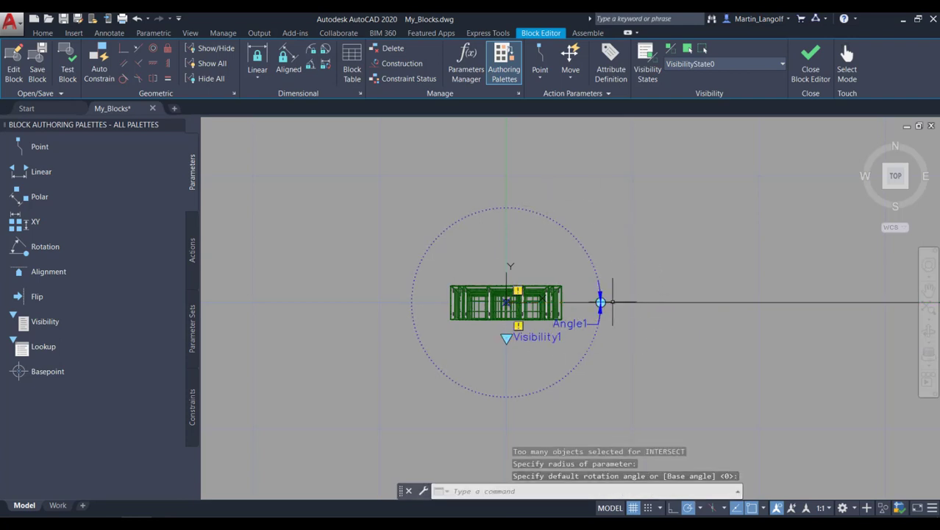
Add a Rotate action to the rotation parameter, applied to all the stacked furniture and the visibility parameter.
left_click(193, 251)
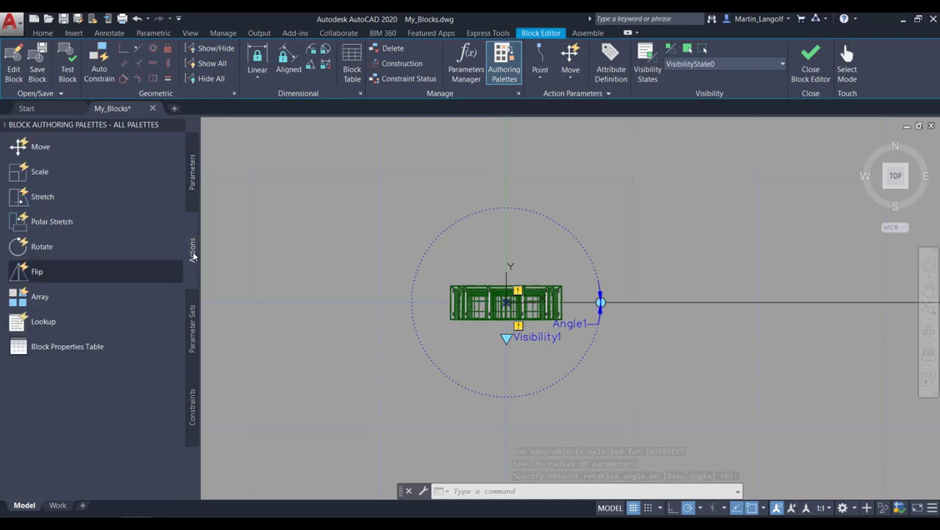
left_click(63, 251)
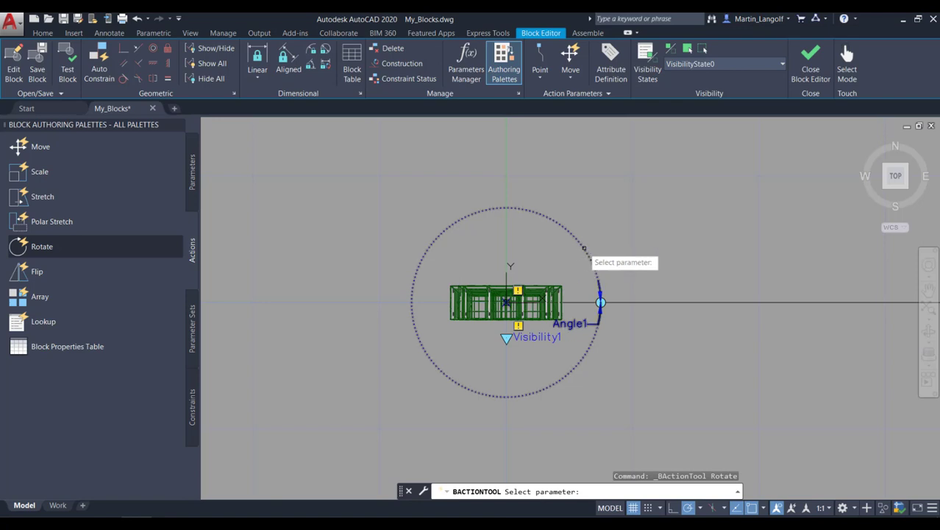
left_click(585, 248)
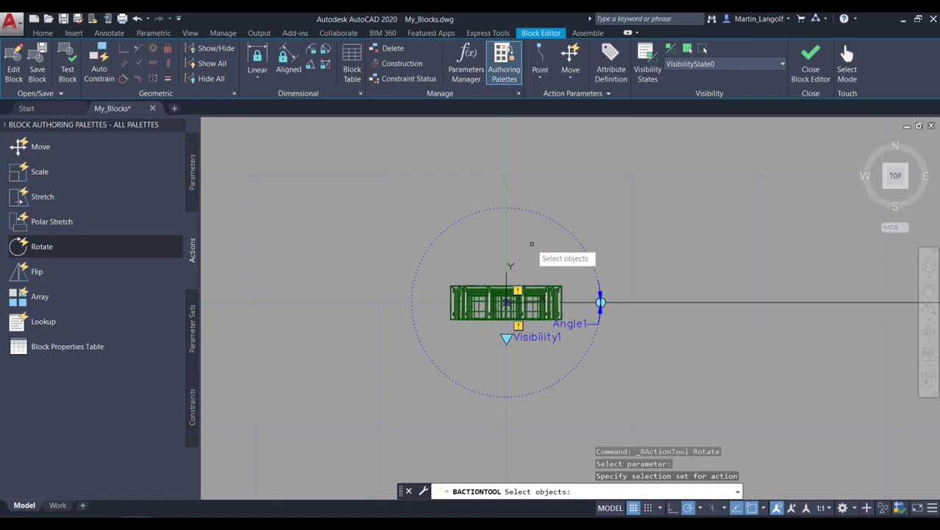
left_click(418, 170)
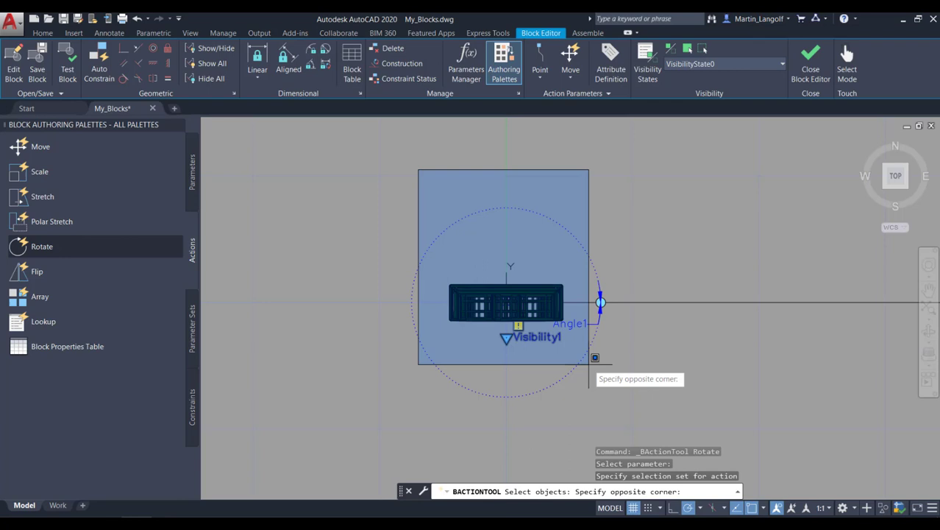
left_click(589, 364)
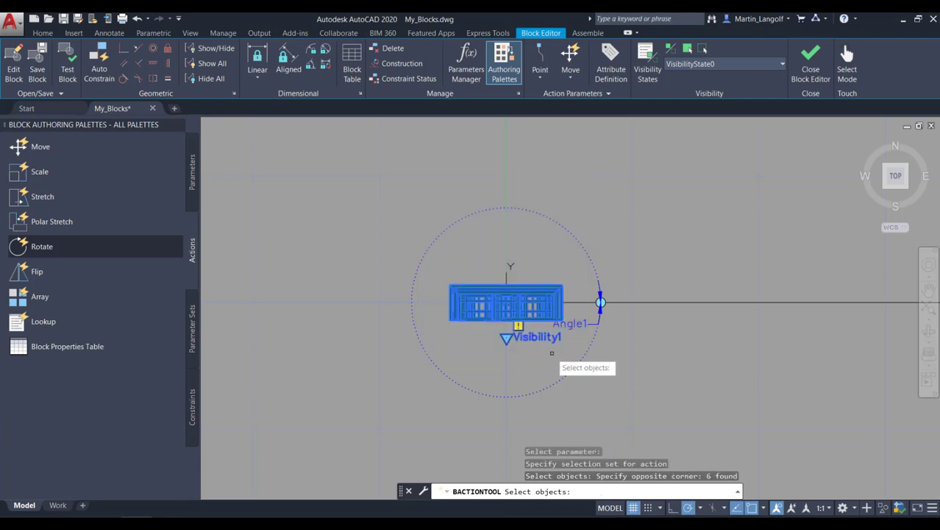
scroll(556, 361, "up", 2)
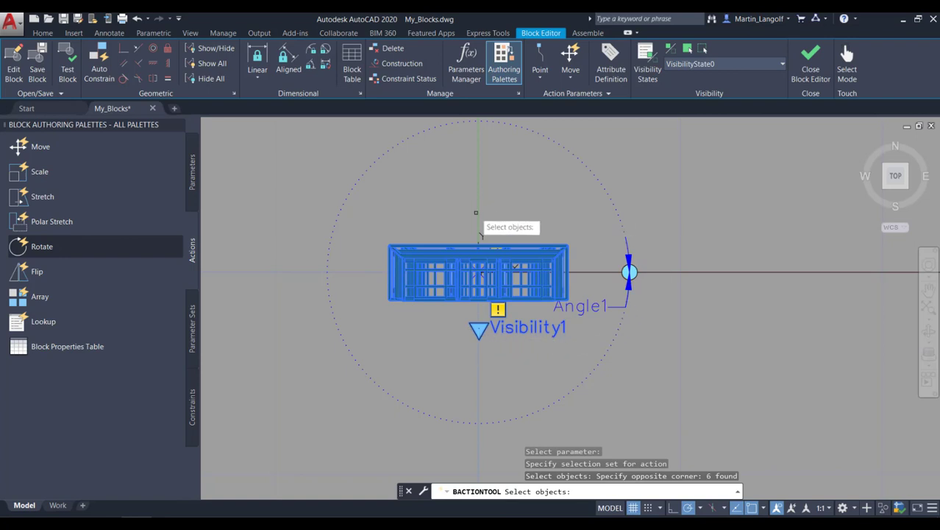
scroll(497, 257, "down", 2)
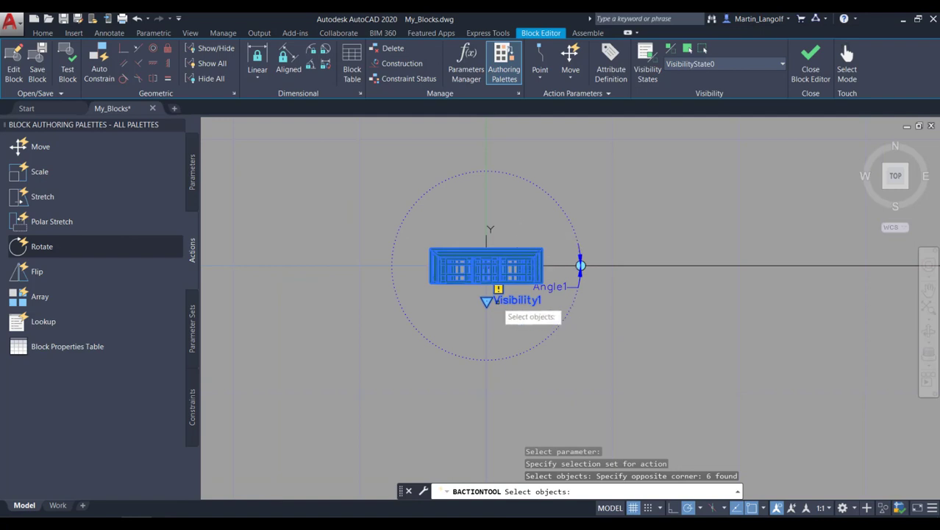
left_click(487, 301, "shift")
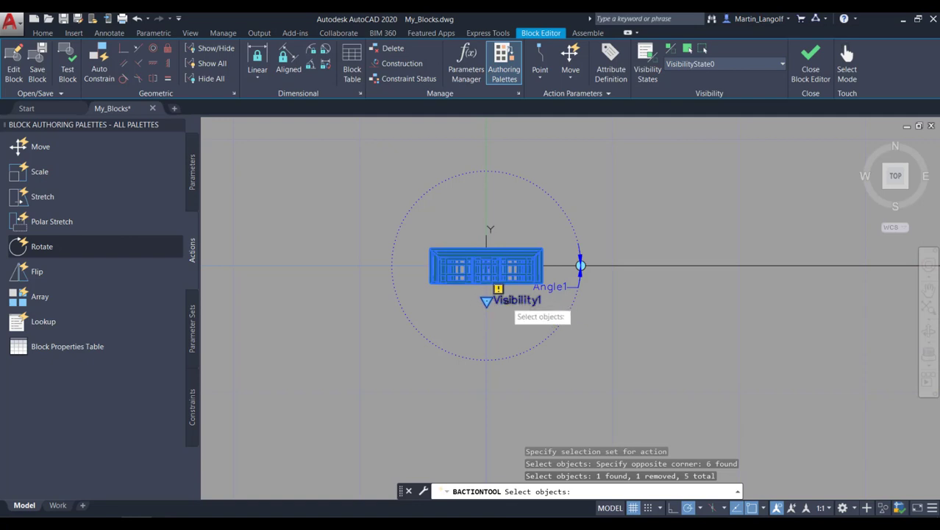
left_click(508, 301)
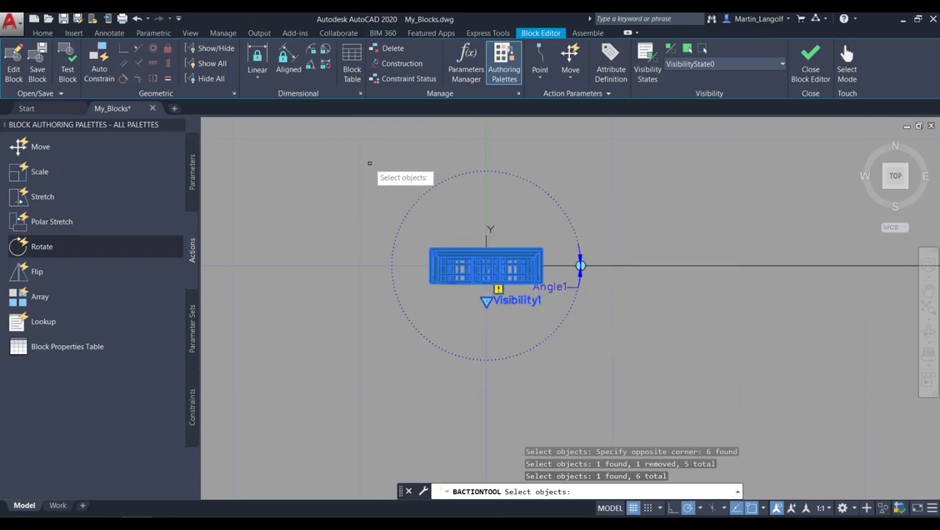
left_click(369, 167)
left_click(565, 323)
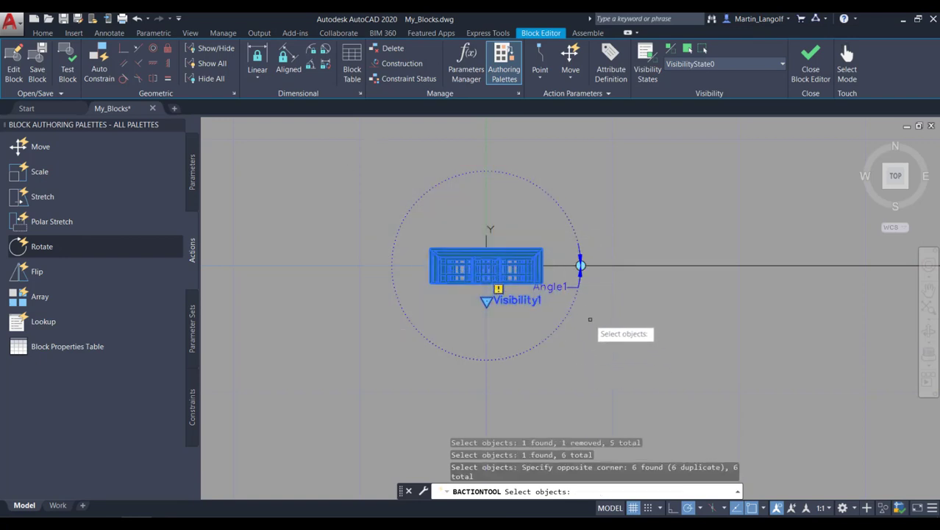
key("Return")
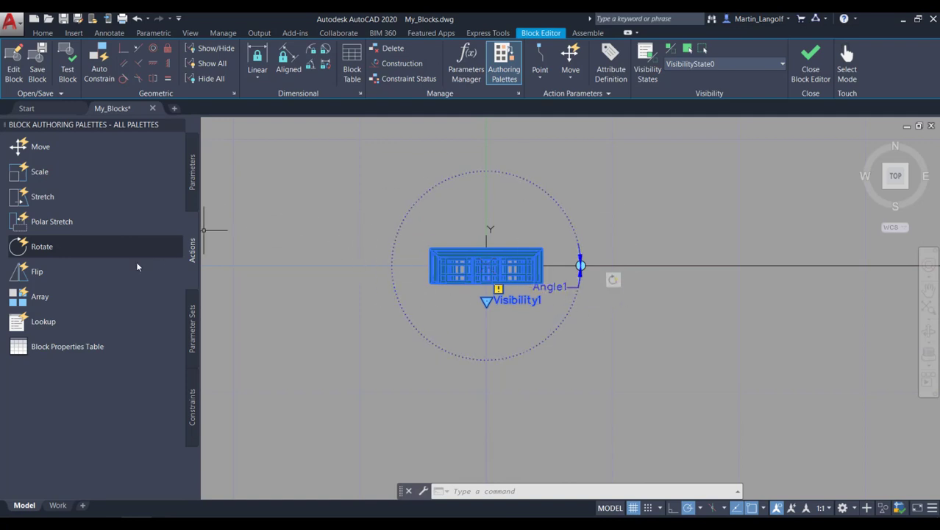
Rename the block's initial visibility state to Chair.
left_click(192, 177)
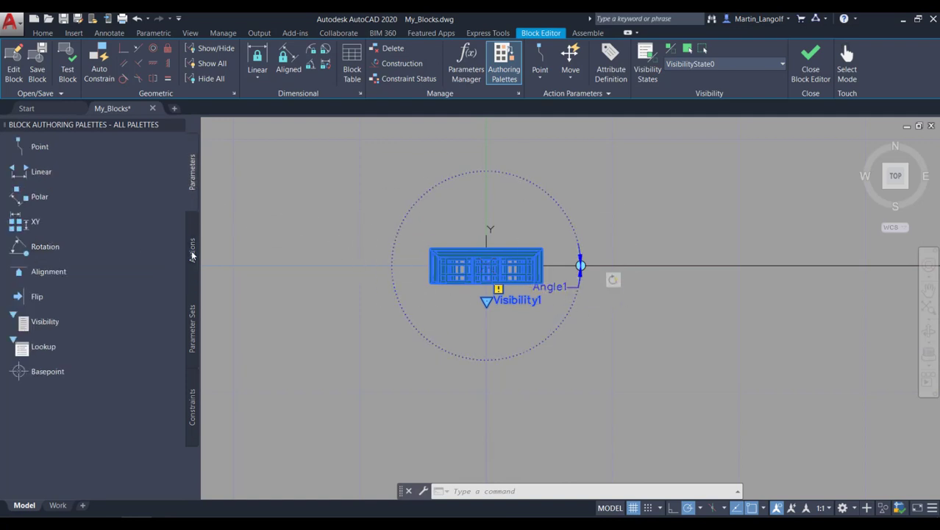
left_click(648, 70)
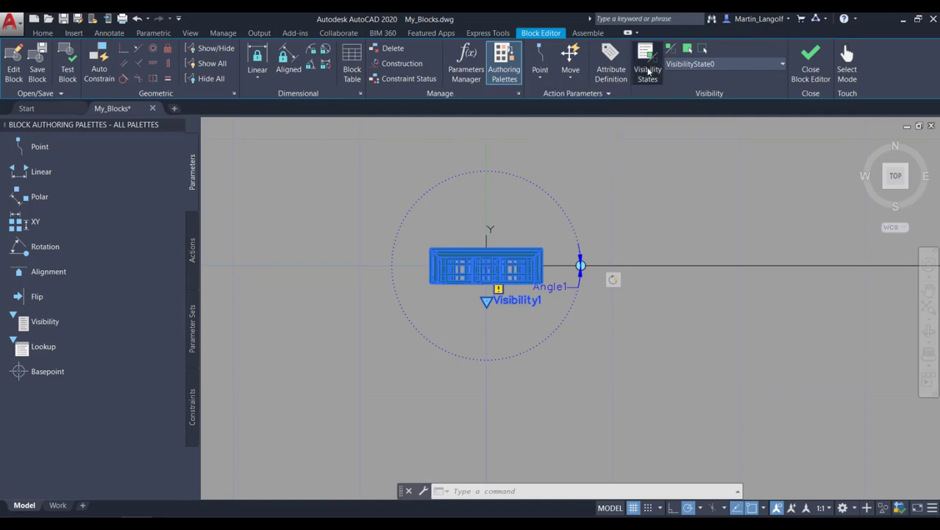
left_click_drag(600, 197, 755, 219)
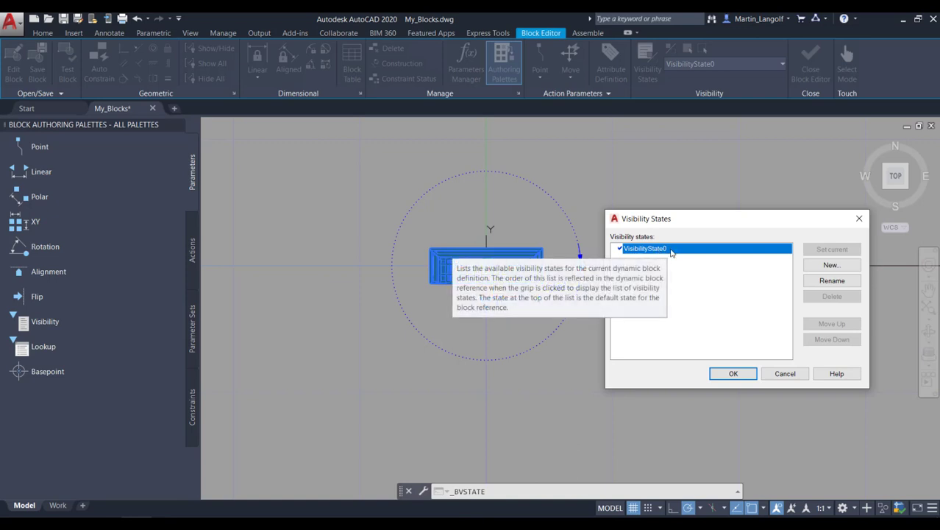
left_click(832, 281)
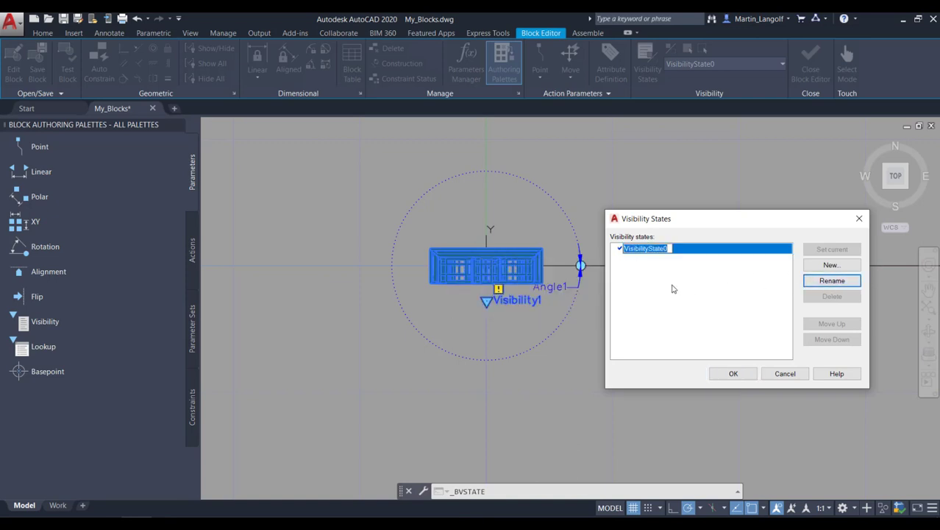
type("Chair")
Create a new visibility state named 2 Seater that leaves the visibility of existing objects unchanged.
left_click(829, 266)
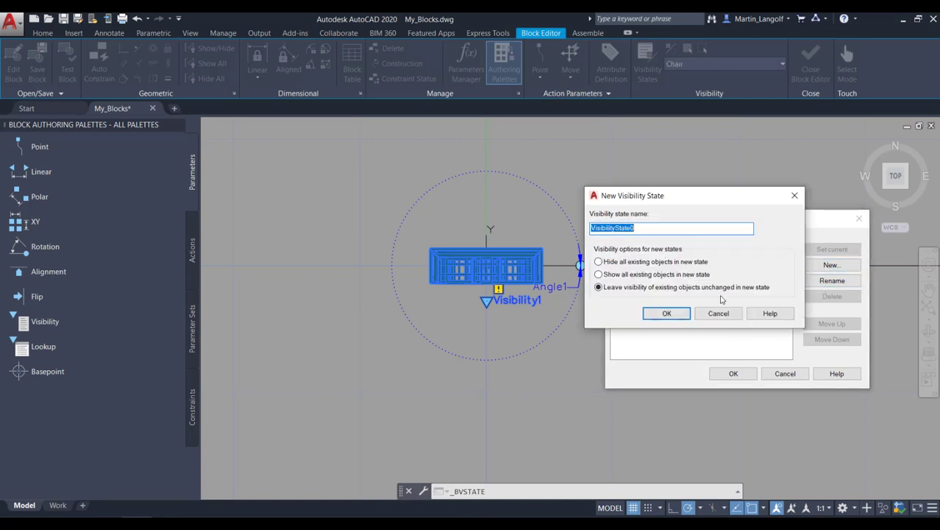
type("2 Seater")
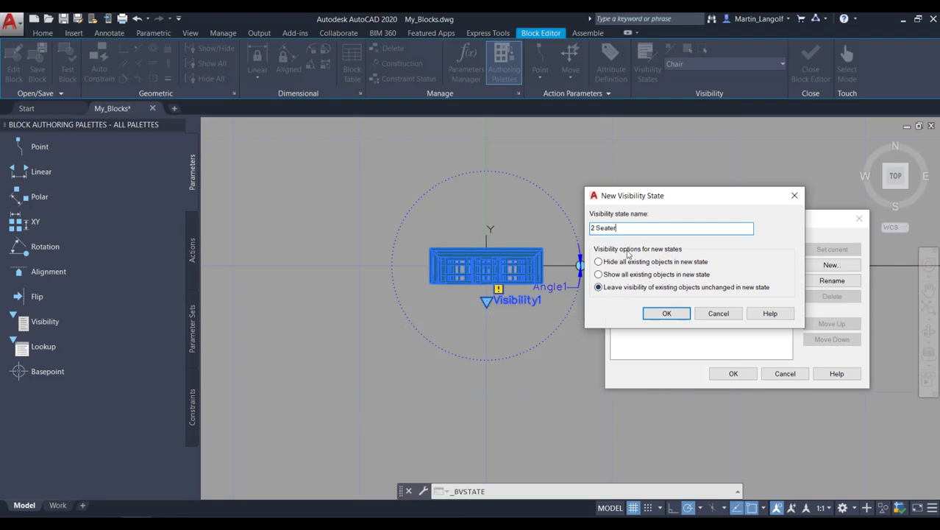
left_click(667, 314)
Create visibility states named 3 Seater and 4 Seater that leave existing objects' visibility unchanged, and make Chair the current state.
left_click(830, 265)
type("3")
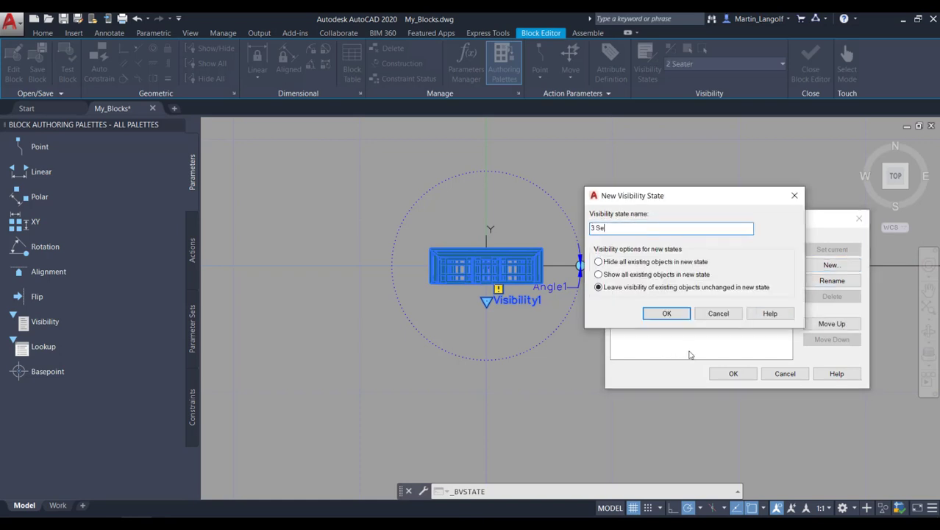
left_click(661, 315)
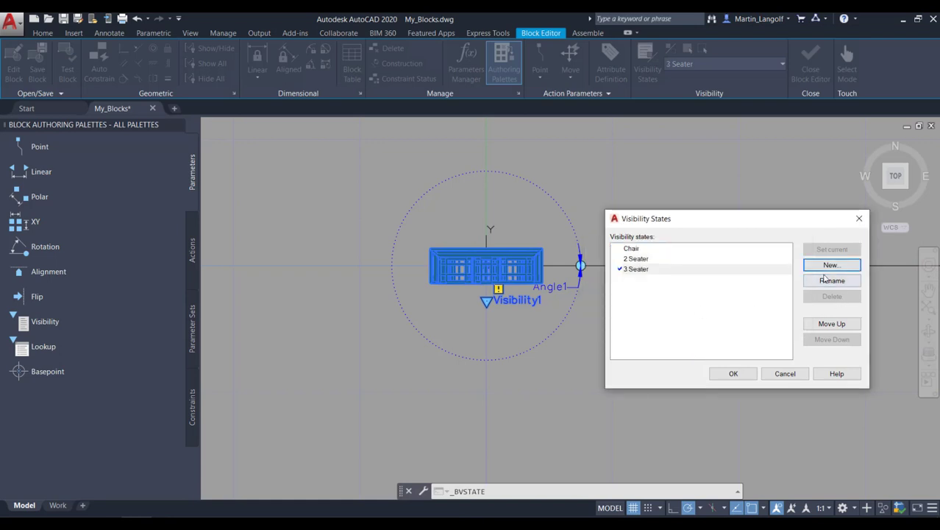
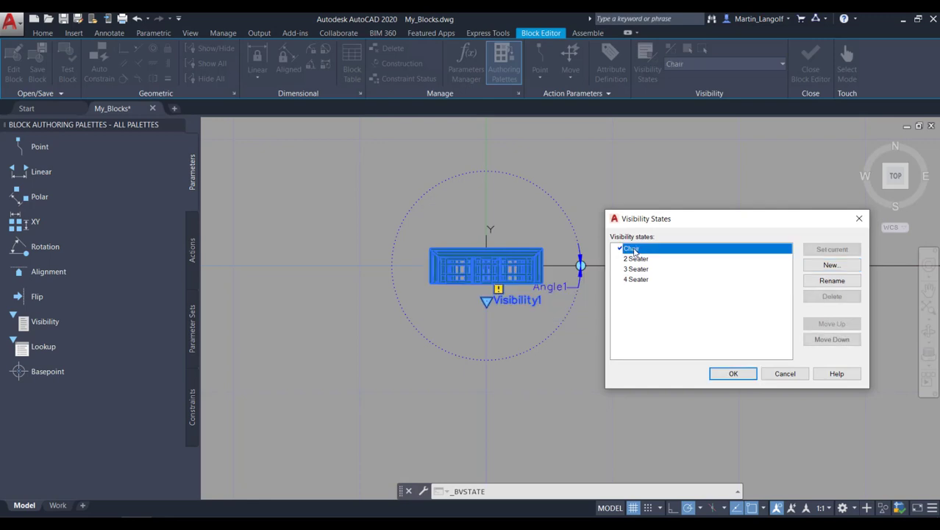
left_click(733, 374)
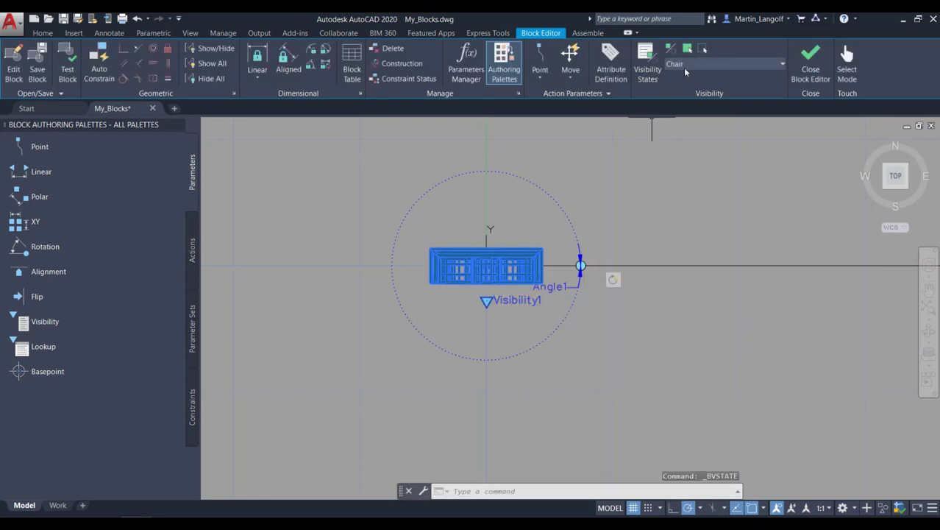
Switch the block to the 4 Seater visibility state to view it, and return to the Chair state.
left_click(704, 60)
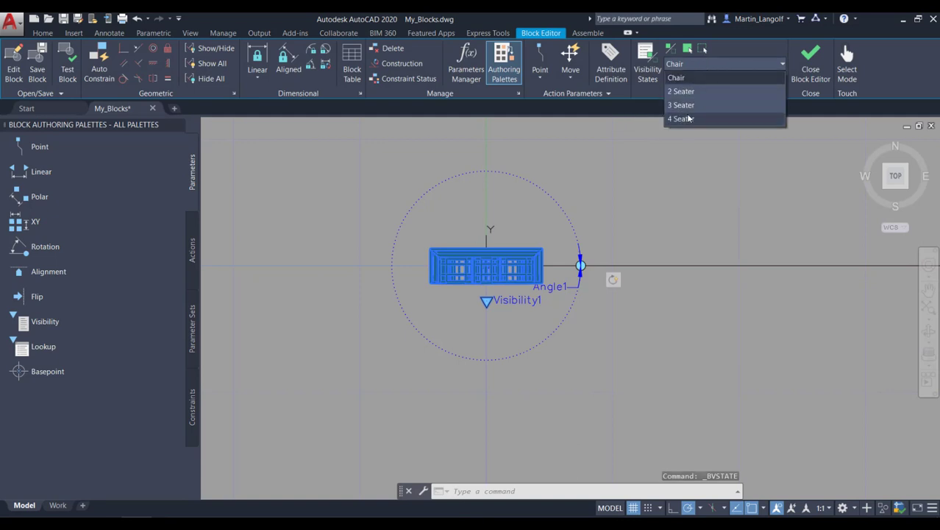
left_click(689, 119)
left_click(706, 62)
left_click(683, 76)
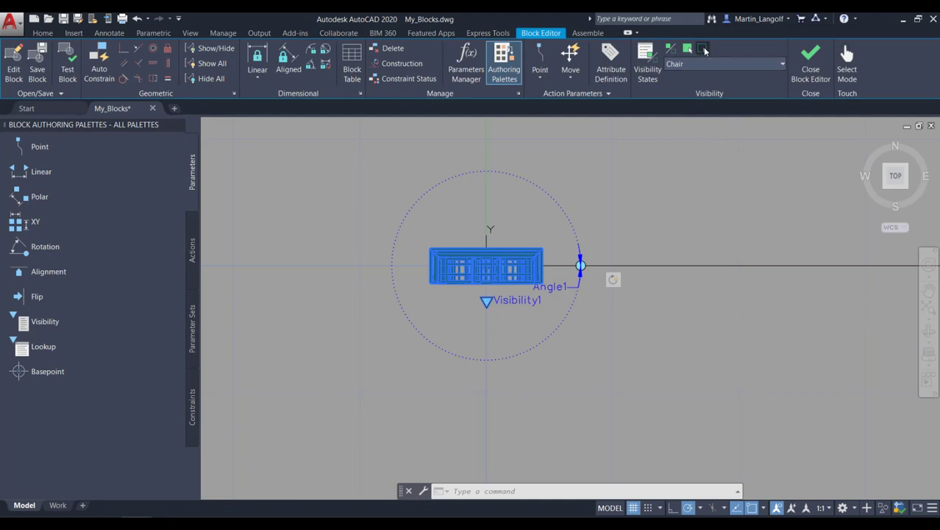
Hide the 2-, 3- and 4-seater sofas in the Chair visibility state, leaving only the chair.
left_click(704, 49)
left_click(541, 250)
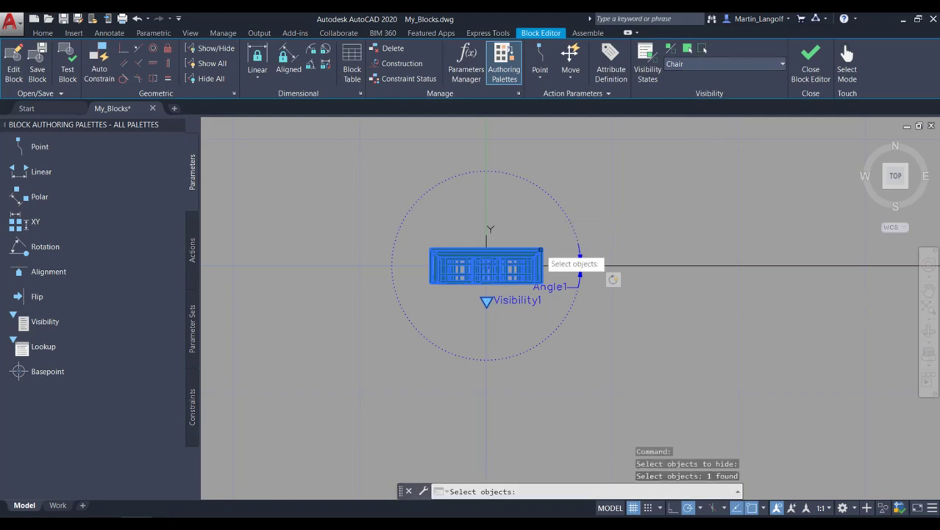
scroll(540, 254, "up", 3)
scroll(529, 253, "up", 3)
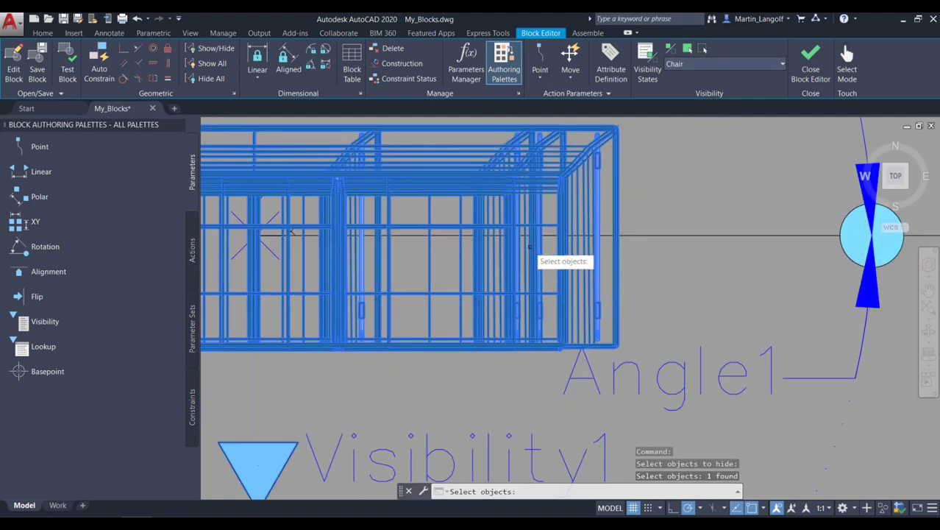
left_click(526, 139)
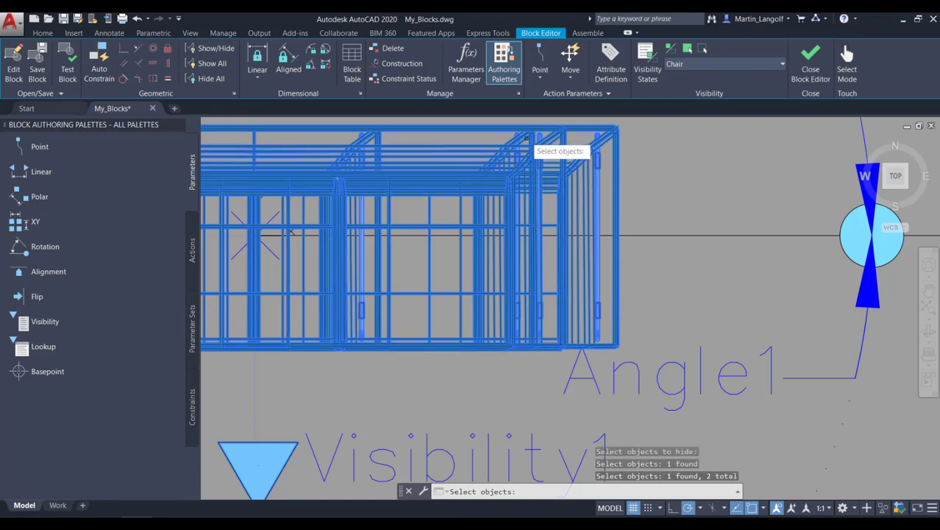
left_click(529, 139)
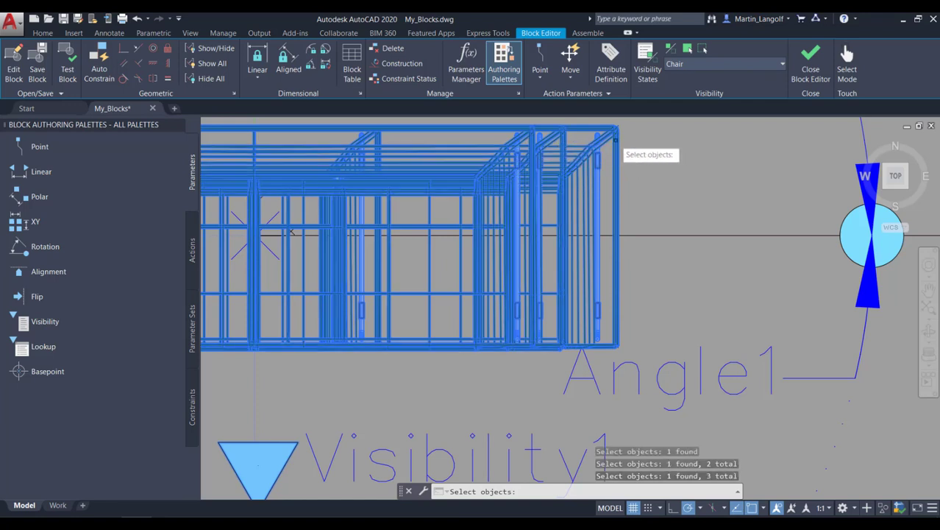
left_click(615, 138)
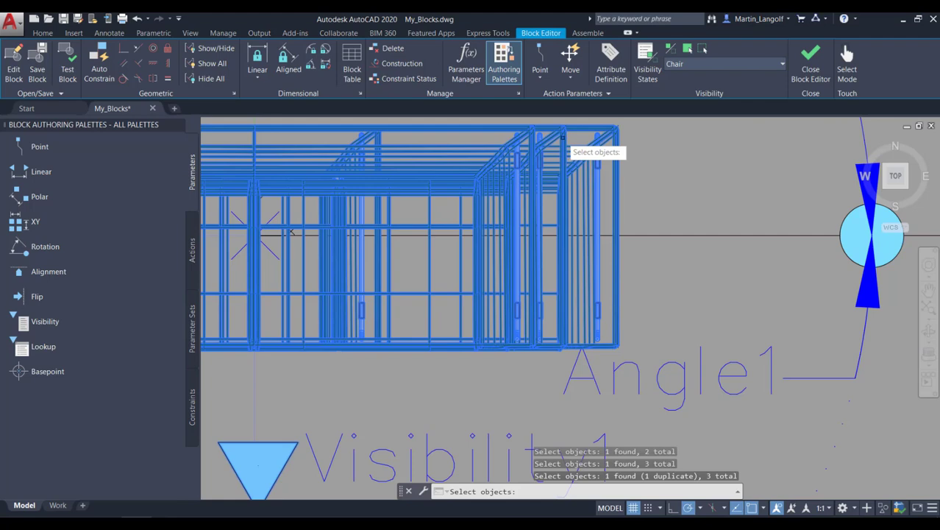
scroll(559, 175, "down", 6)
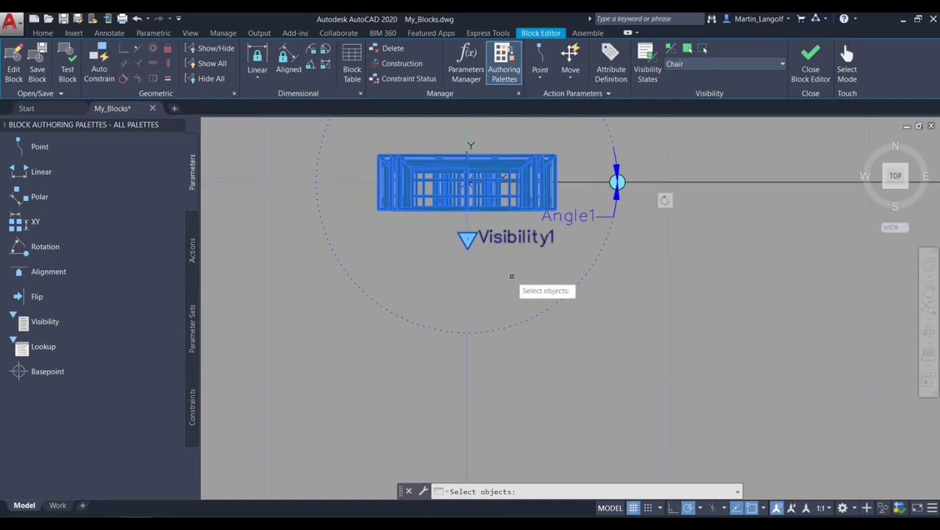
key("Return")
scroll(515, 276, "down", 4)
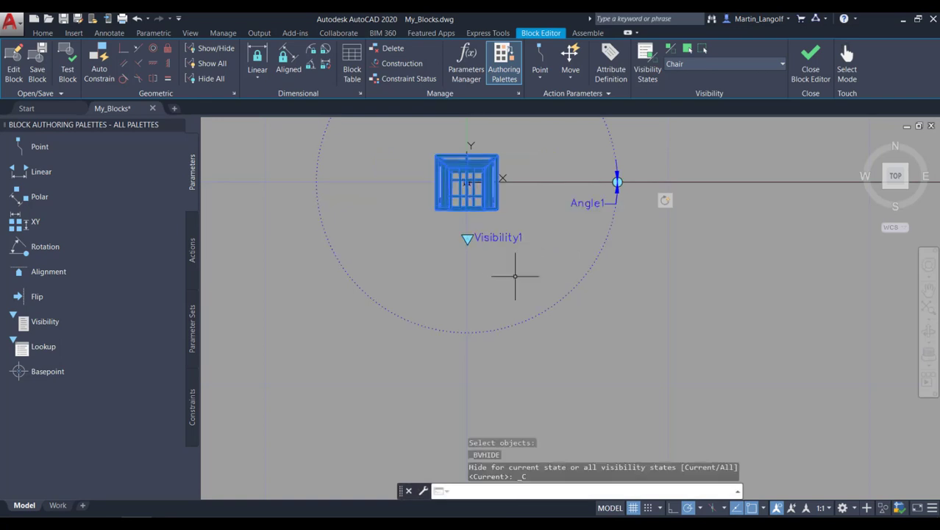
scroll(526, 250, "up", 2)
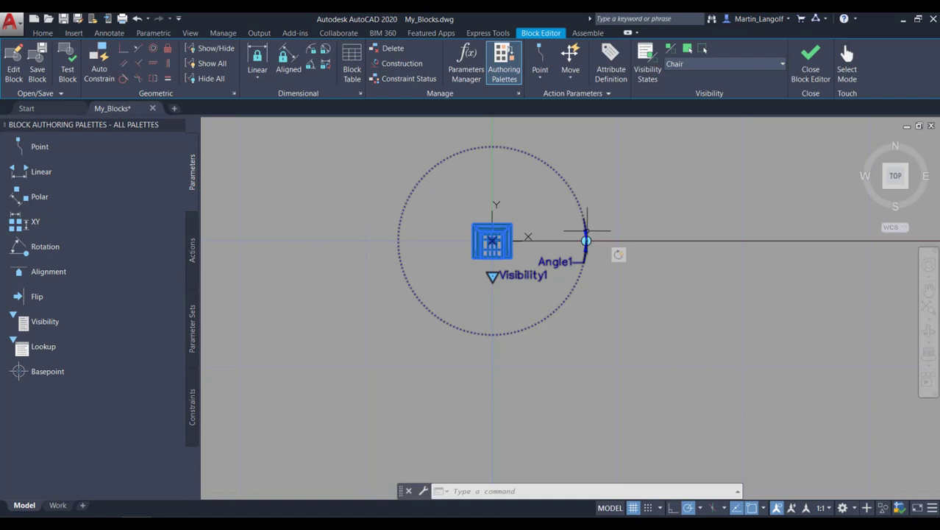
Make the 2 Seater visibility state current and hide the chair and the 3- and 4-seater sofas in it.
left_click(708, 63)
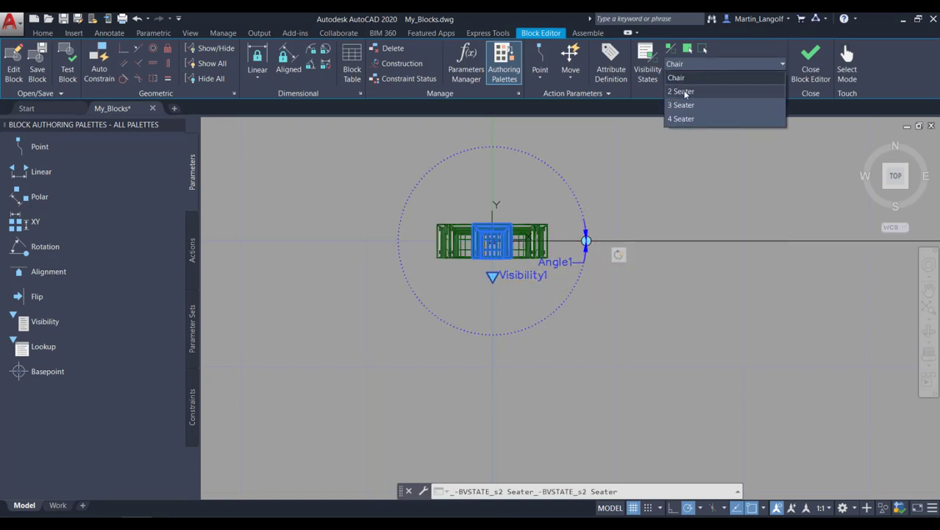
left_click(685, 92)
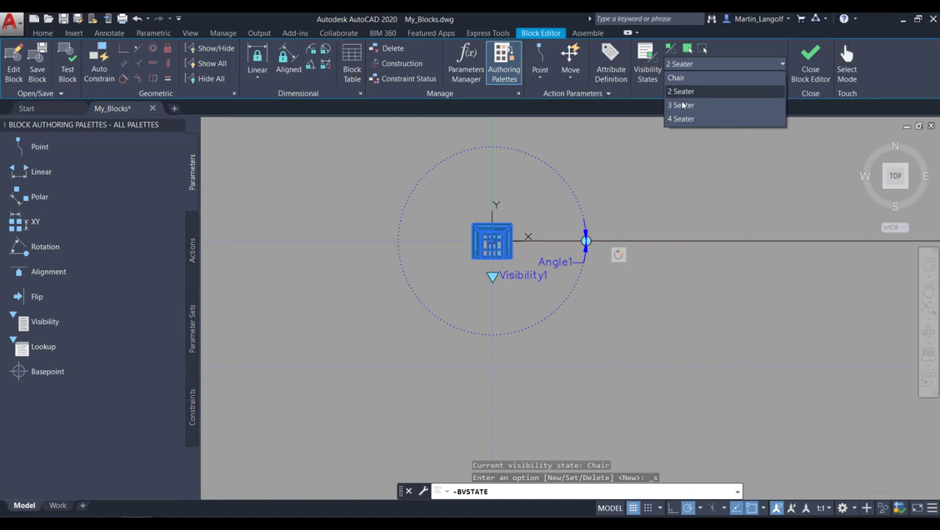
left_click(703, 49)
scroll(514, 213, "up", 5)
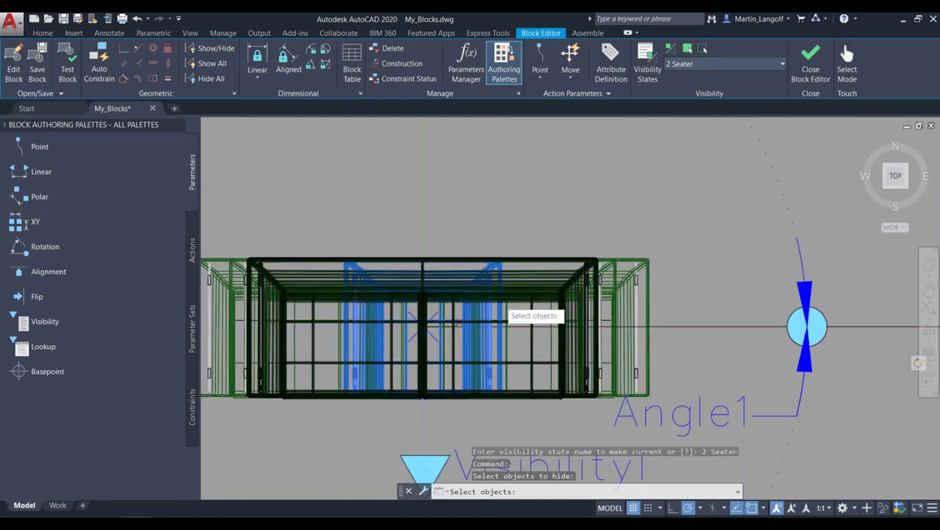
left_click(502, 345)
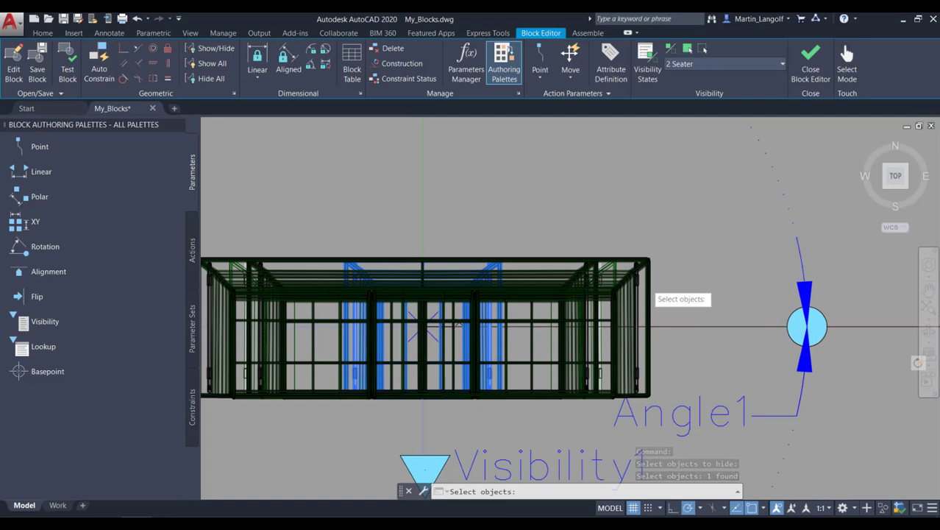
left_click(648, 274)
scroll(624, 255, "up", 2)
left_click(631, 263)
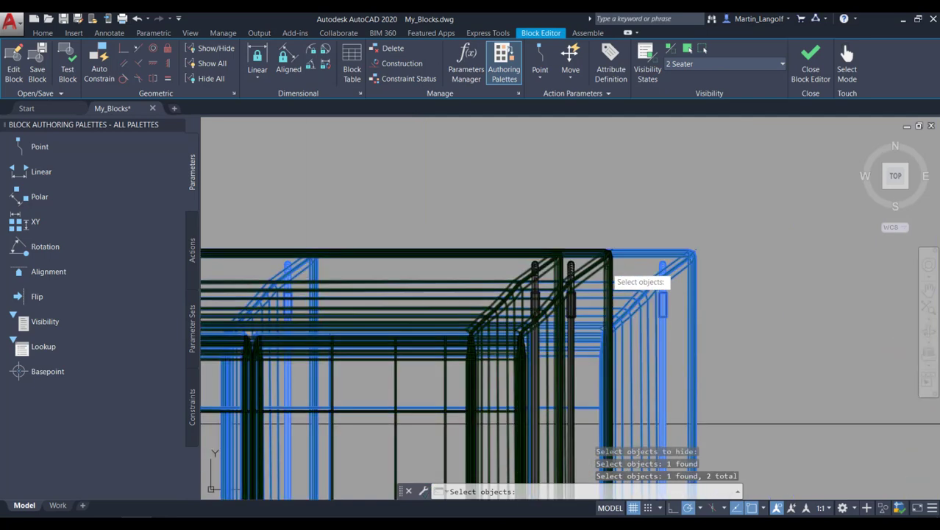
scroll(651, 242, "down", 4)
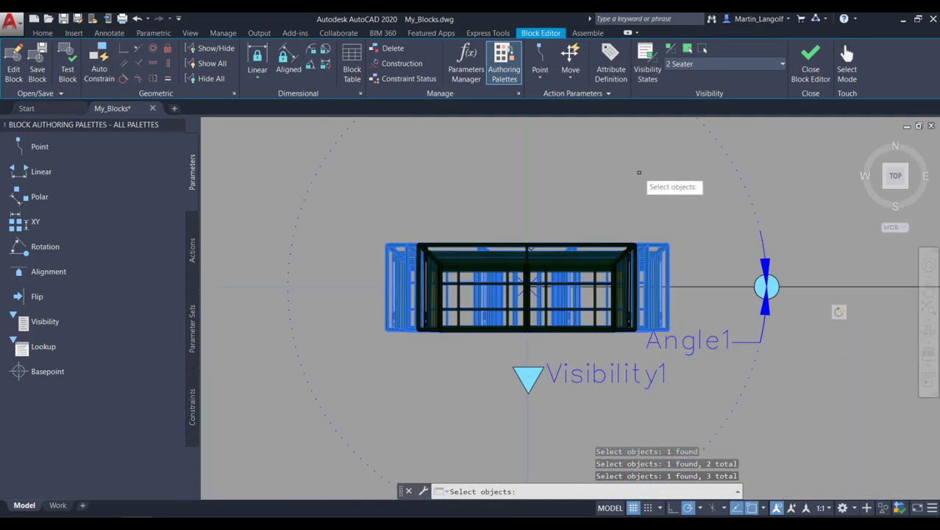
key("Return")
scroll(626, 217, "down", 3)
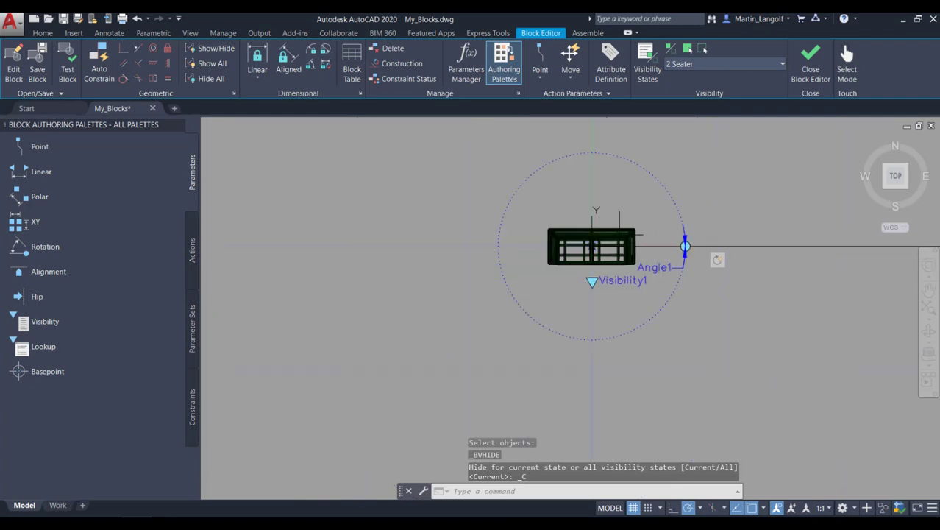
scroll(624, 230, "up", 4)
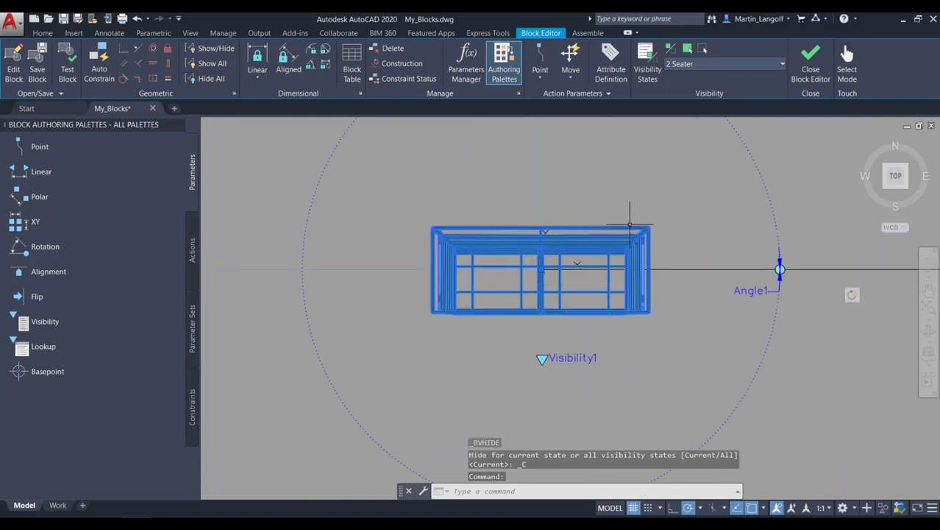
key("Escape")
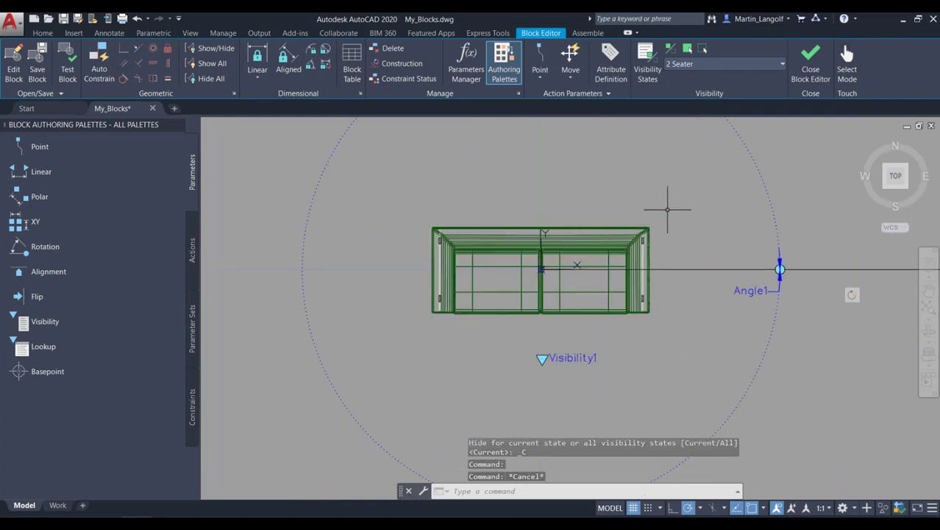
Make the 3 Seater visibility state current and hide the chair and the 2- and 4-seater sofas in it.
left_click(708, 64)
left_click(681, 103)
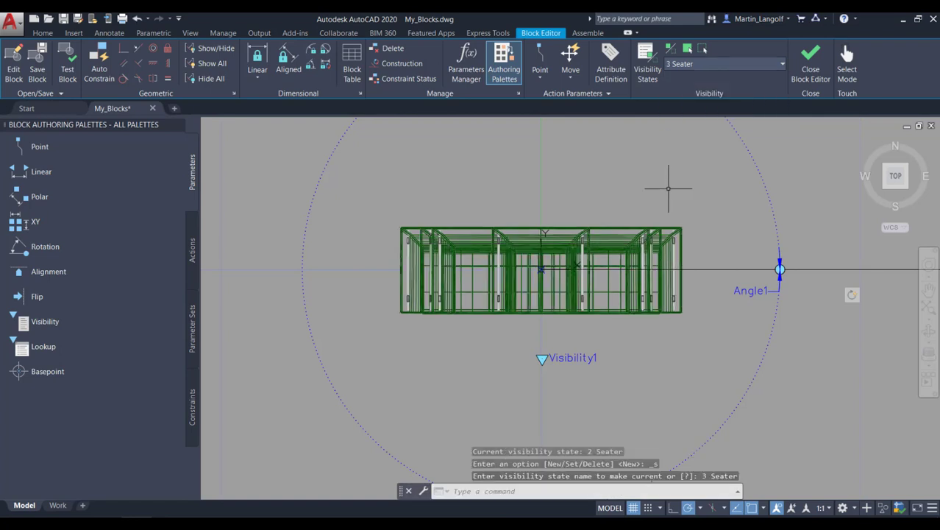
left_click(702, 48)
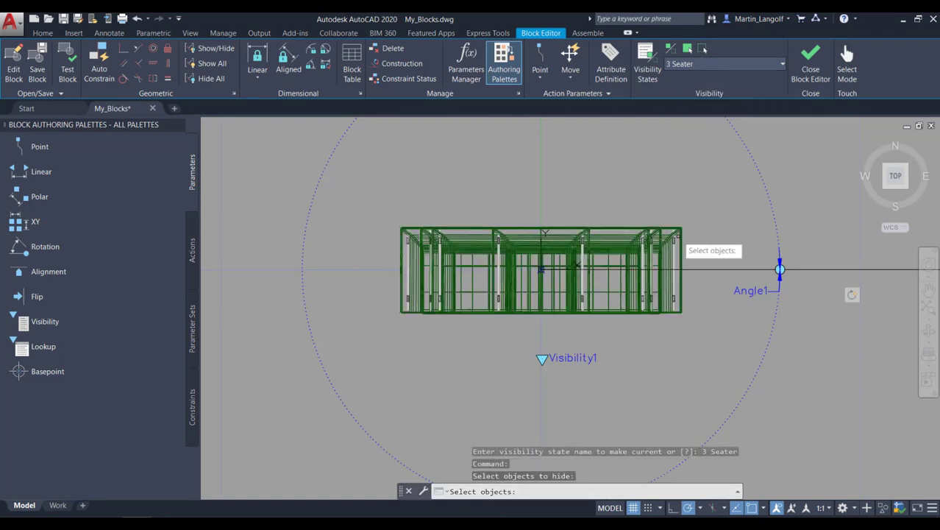
left_click(682, 237)
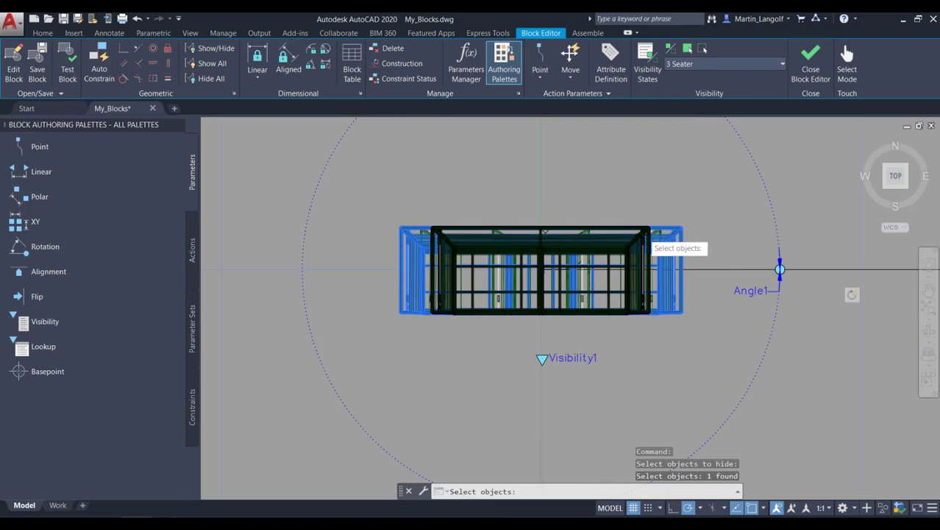
left_click(649, 239)
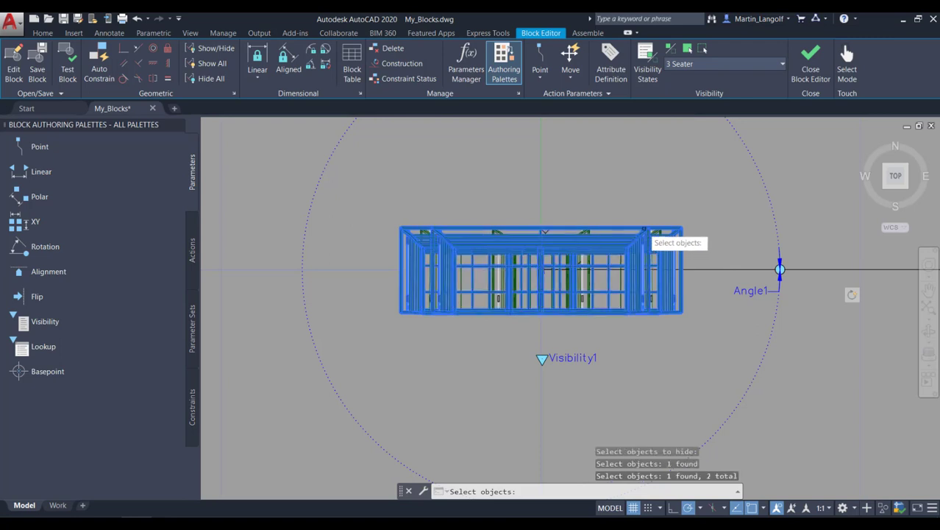
left_click(597, 243)
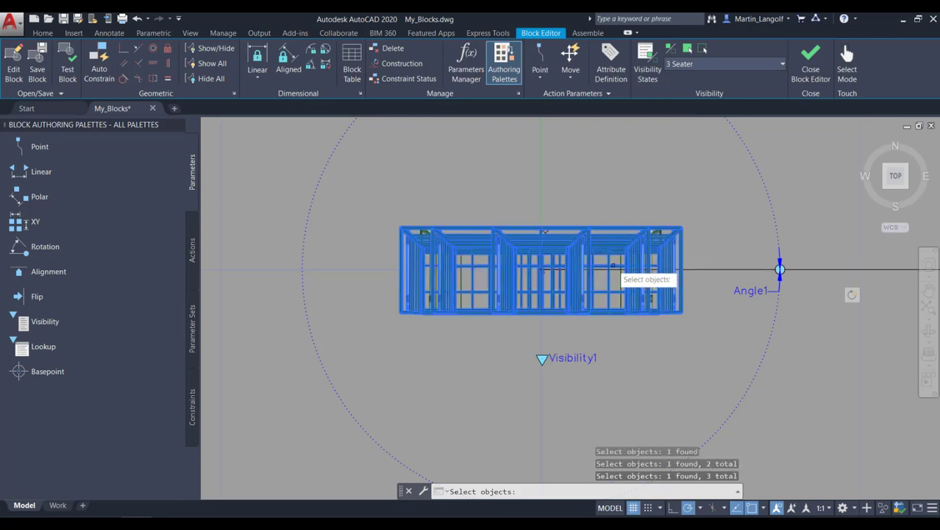
key("Return")
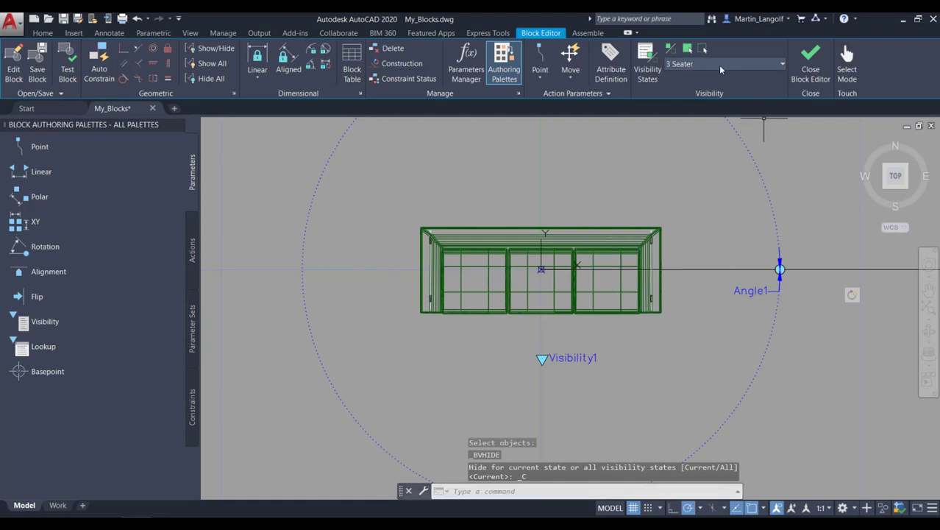
Make the 4 Seater visibility state current and hide the chair and the 2- and 3-seater sofas in it.
left_click(718, 64)
left_click(714, 118)
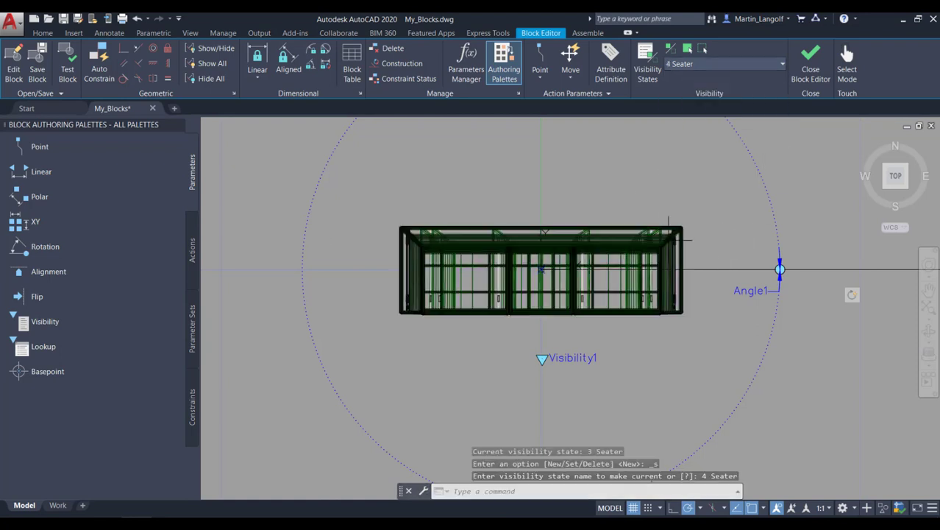
left_click(702, 50)
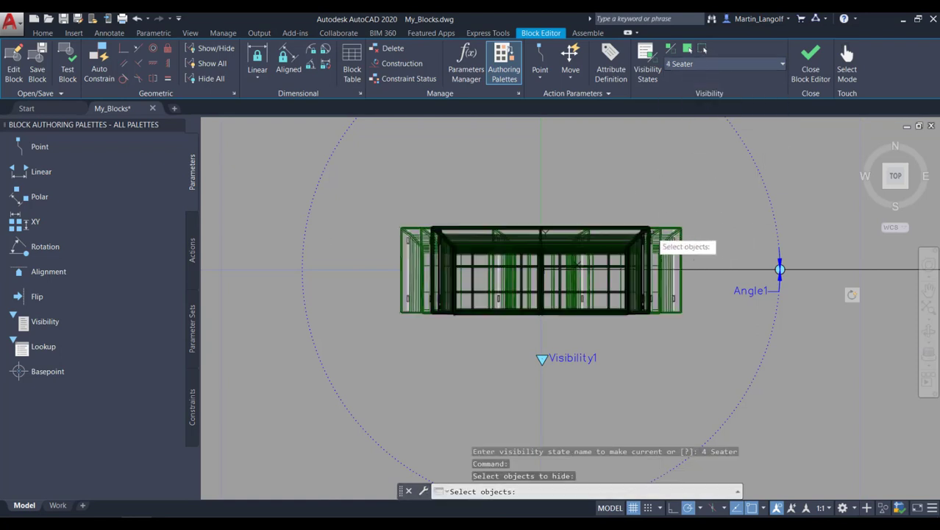
left_click(661, 234)
left_click(626, 237)
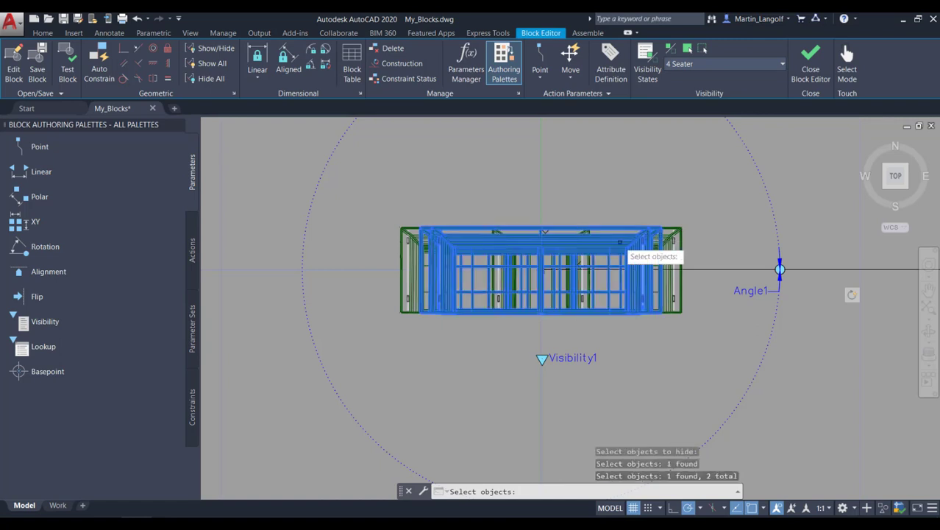
left_click(595, 234)
key("Return")
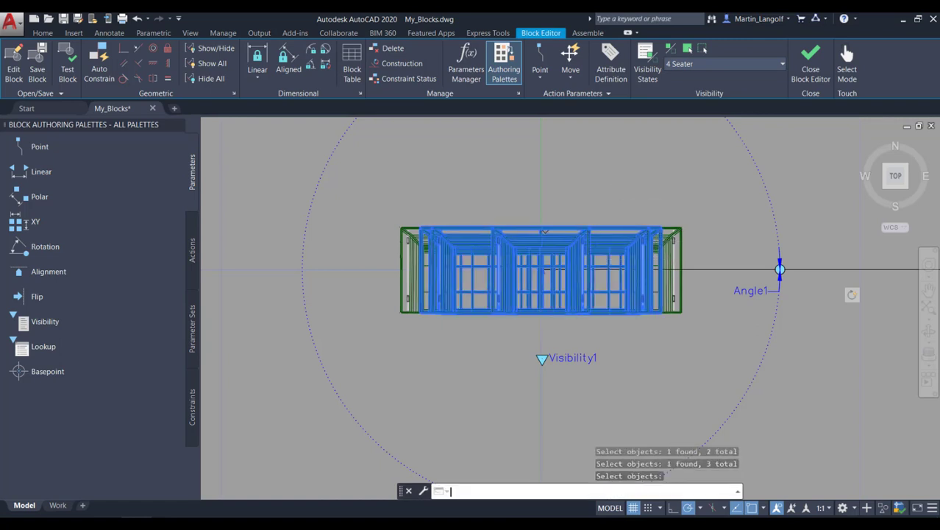
scroll(595, 285, "down", 4)
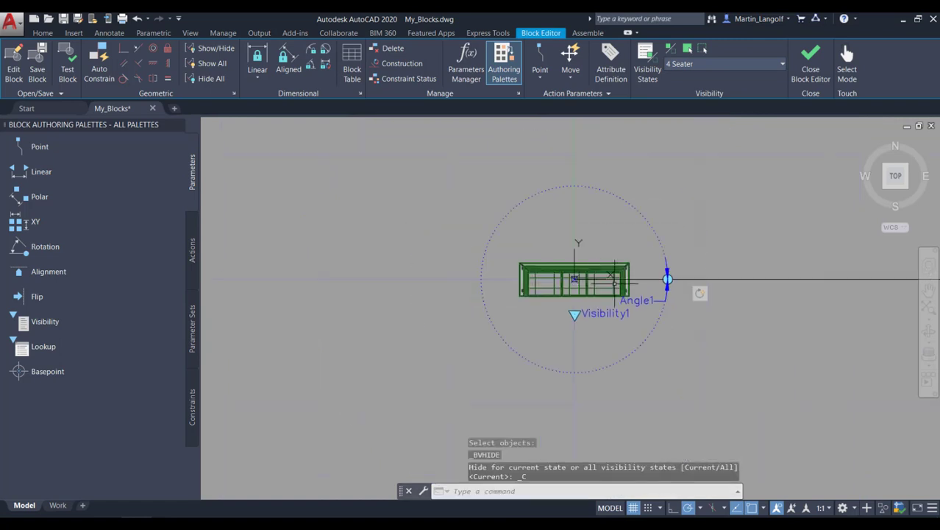
Check the Chair, 3 Seater and 4 Seater visibility states, and temporarily show the hidden furniture dimmed in the 4 Seater state.
left_click(687, 65)
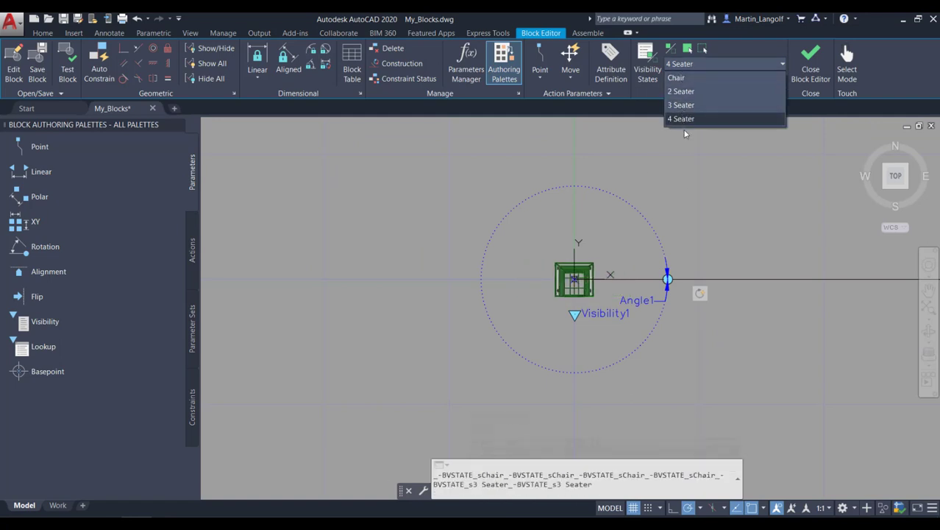
left_click(638, 180)
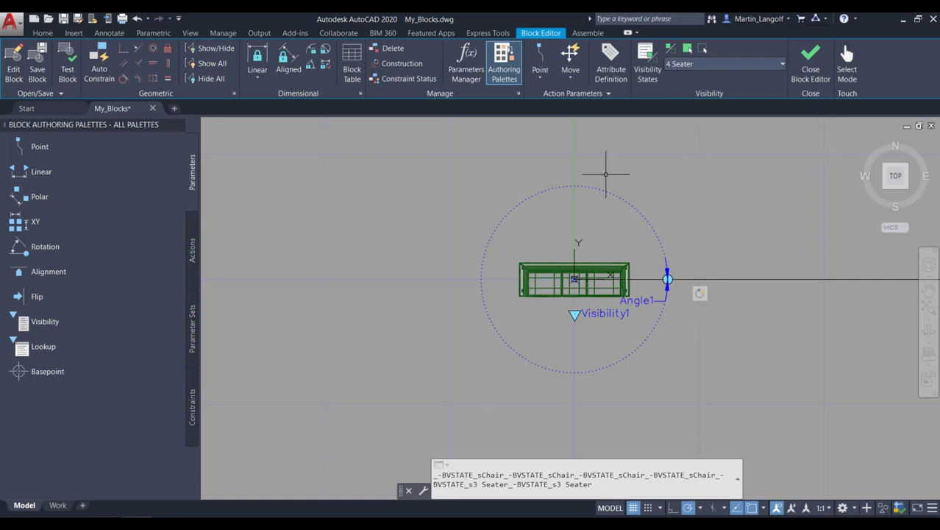
left_click(672, 55)
scroll(580, 305, "up", 4)
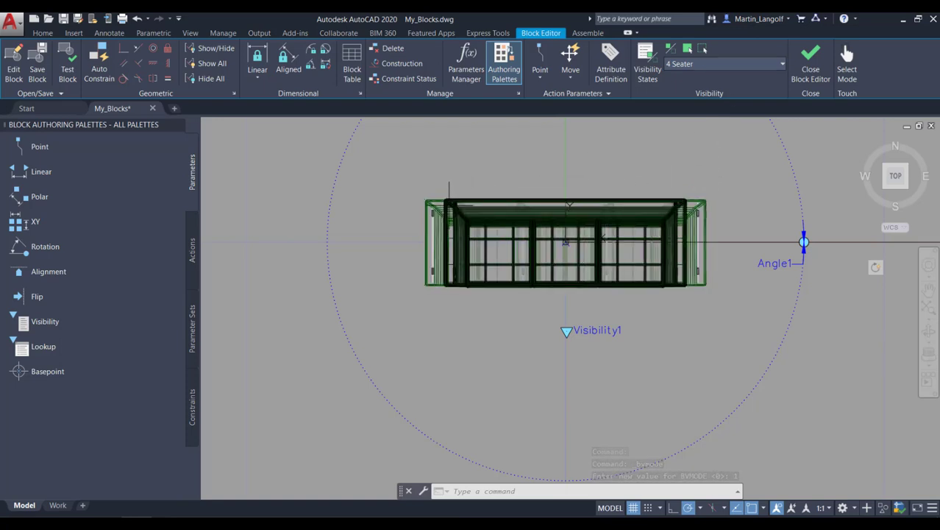
left_click(574, 200)
left_click(690, 48)
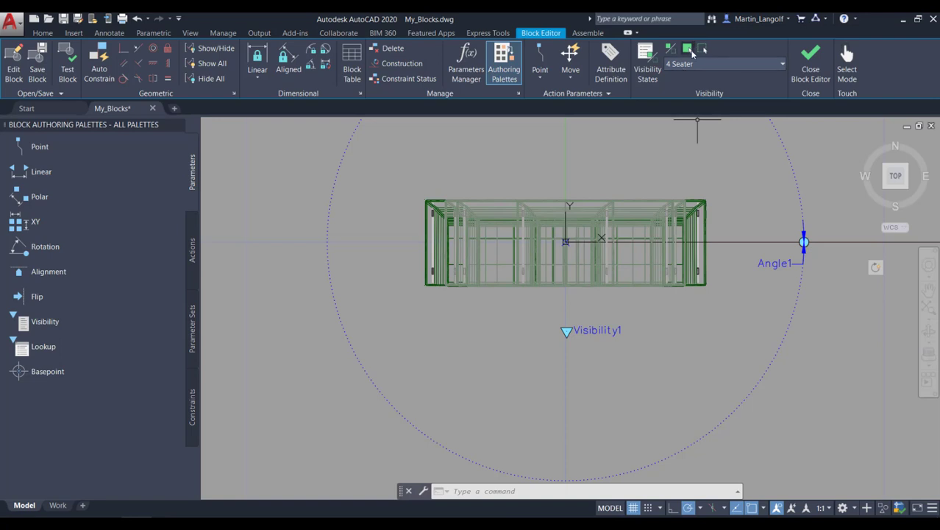
left_click(673, 49)
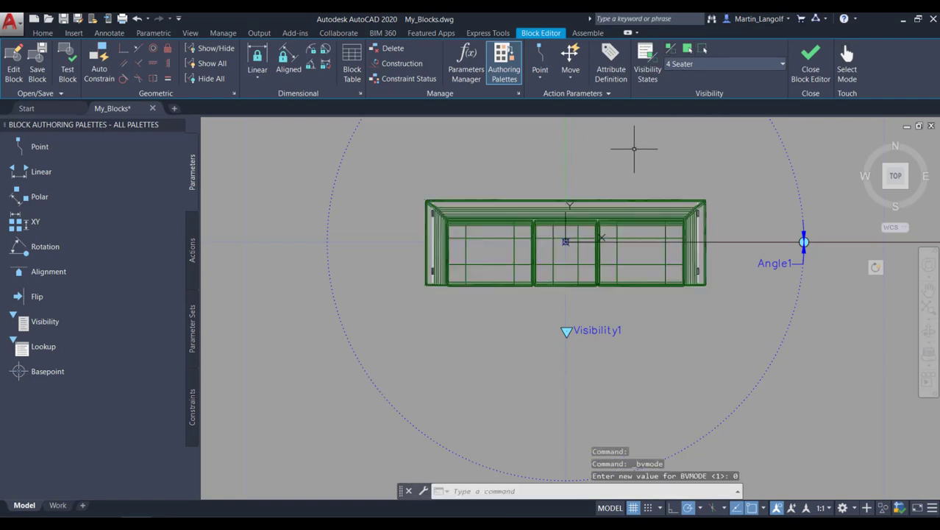
Open the Dynamic Furniture block for testing and cycle its visibility through 2 Seater, 3 Seater and back to Chair.
scroll(613, 147, "down", 2)
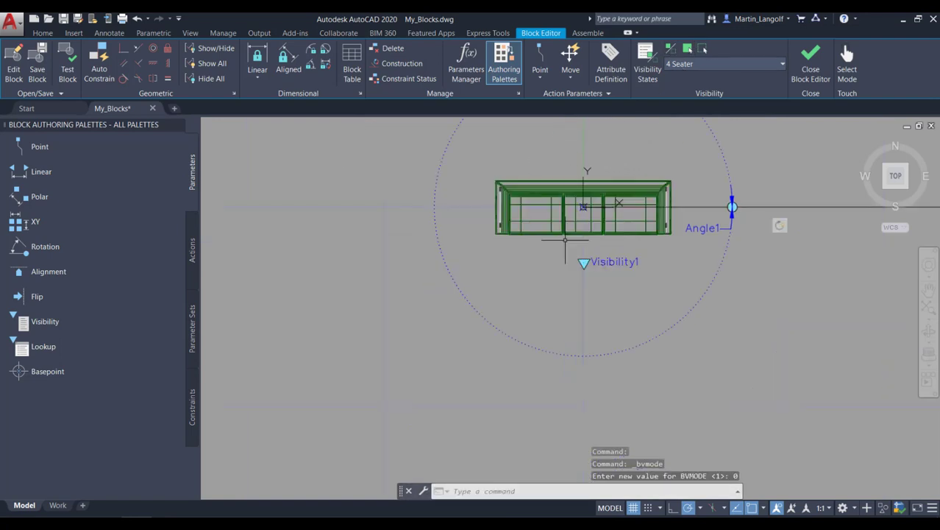
middle_click_drag(691, 174, 683, 204)
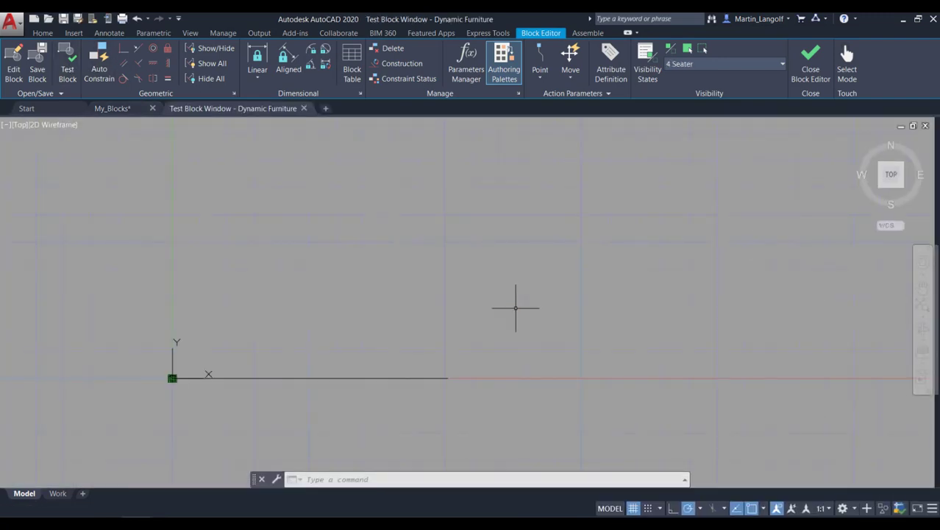
middle_click_drag(352, 318, 572, 270)
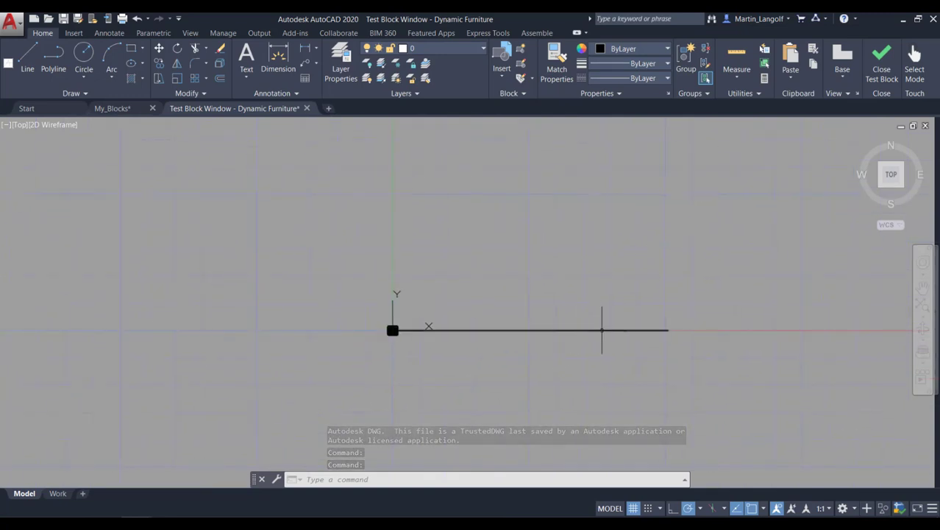
scroll(421, 347, "up", 5)
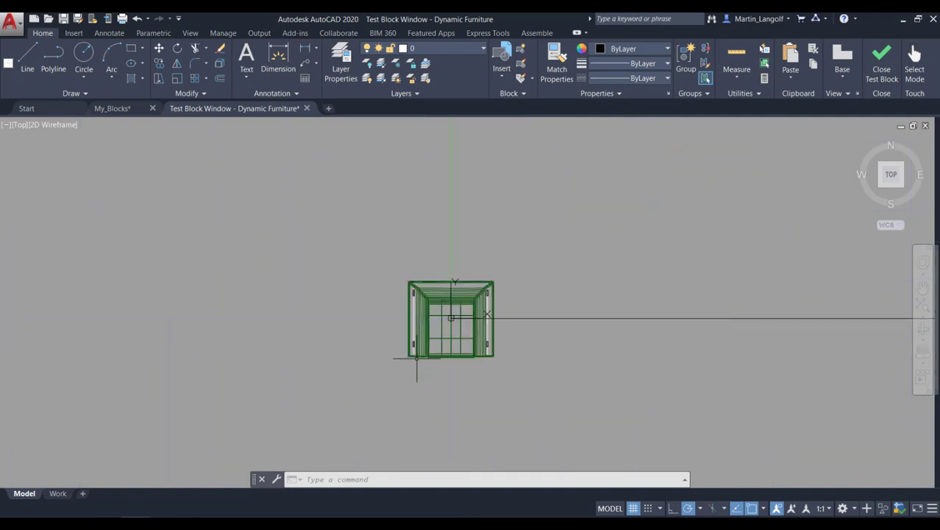
left_click(485, 285)
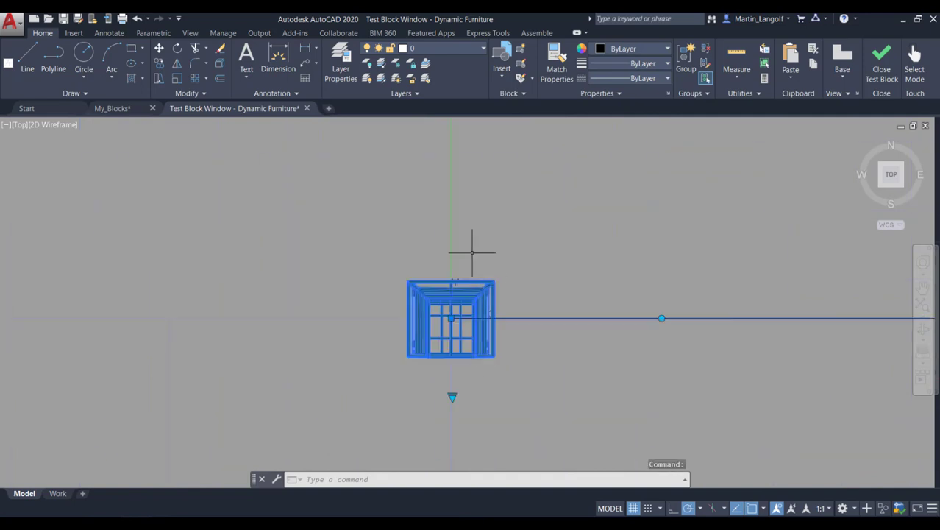
scroll(479, 257, "down", 3)
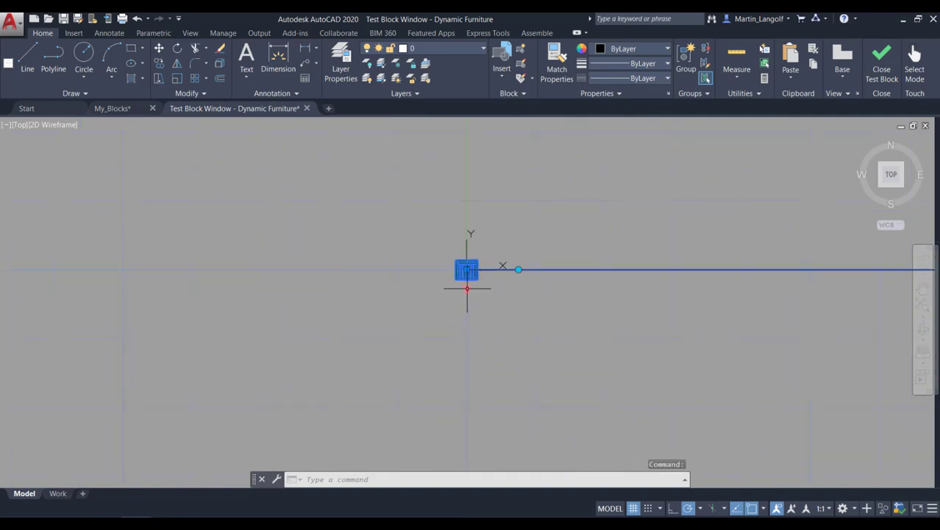
left_click(467, 288)
left_click(500, 315)
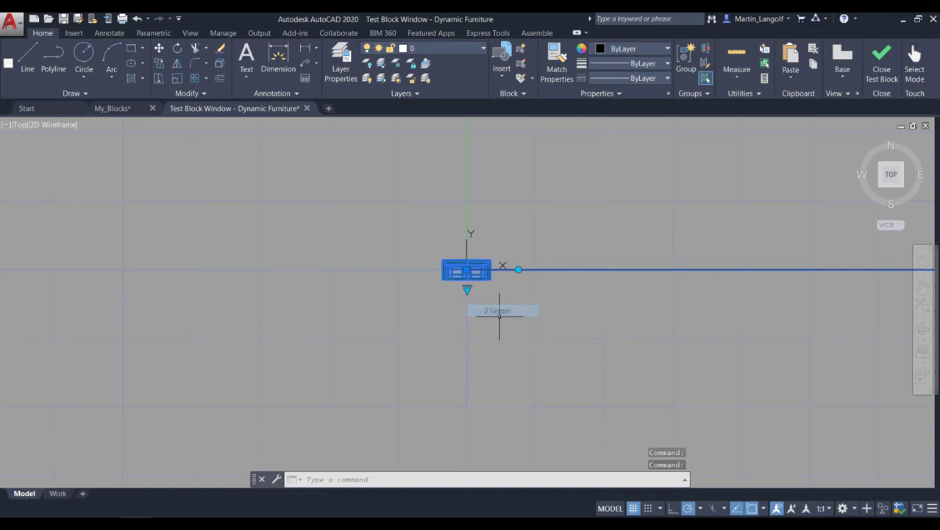
left_click(468, 288)
left_click(493, 322)
left_click(468, 287)
left_click(490, 298)
Test the rotation action by turning the chair about its centre twice to different freehand angles.
left_click(519, 270)
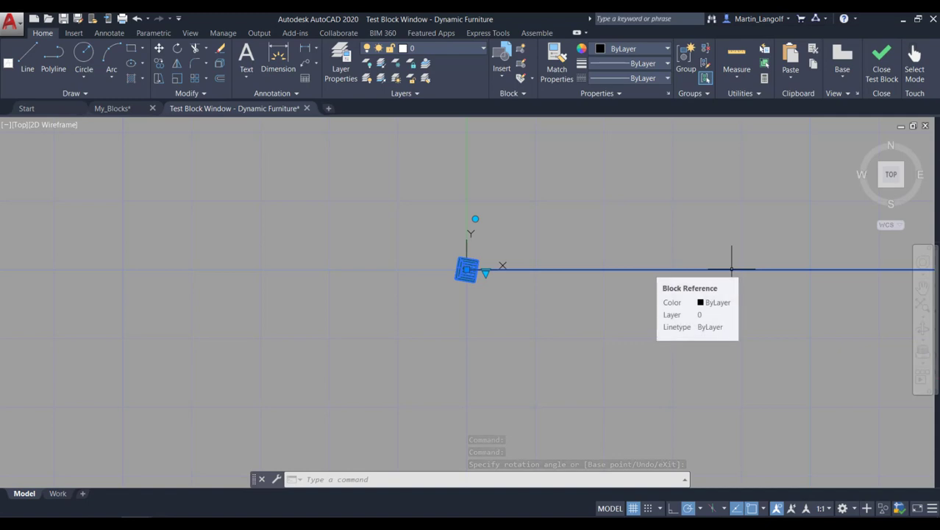
left_click(476, 219)
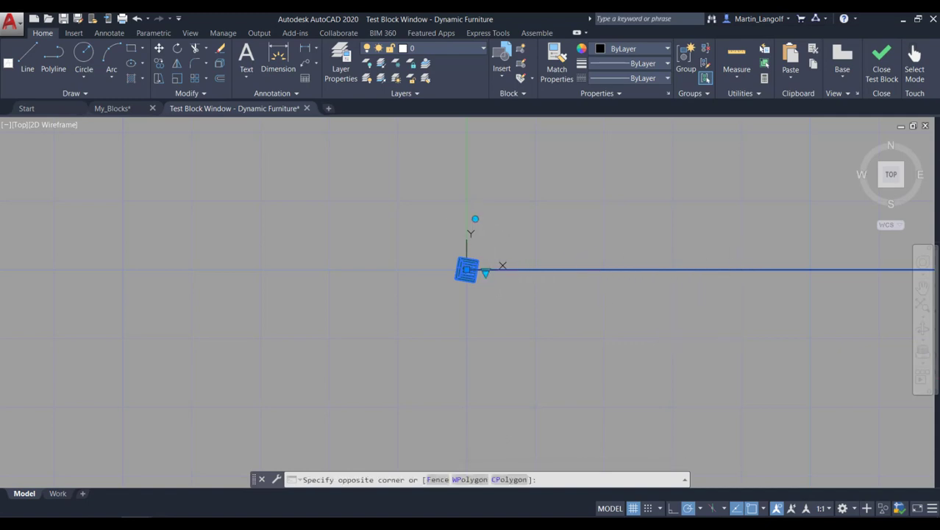
left_click(477, 217)
left_click(475, 219)
left_click(376, 245)
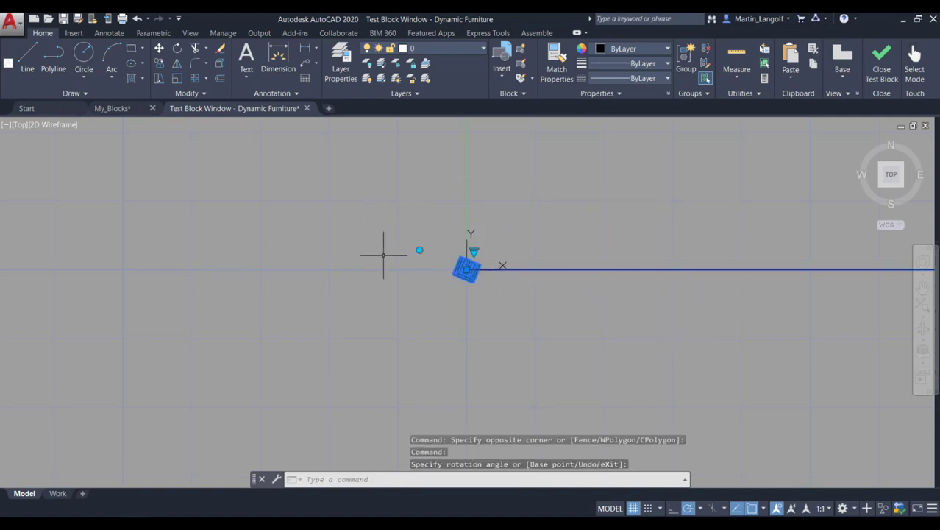
Switch the test block to 2 Seater and rotate the sofa to another slanted angle.
scroll(461, 274, "up", 2)
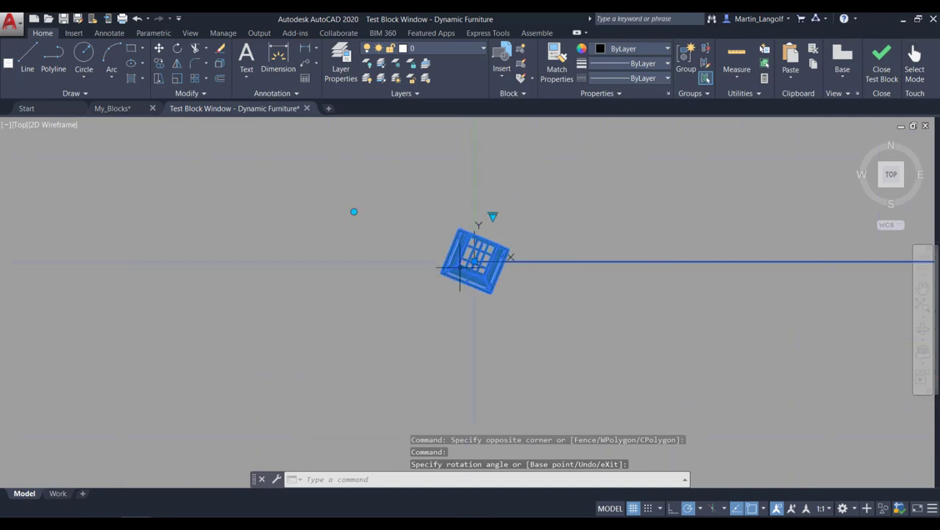
left_click(492, 215)
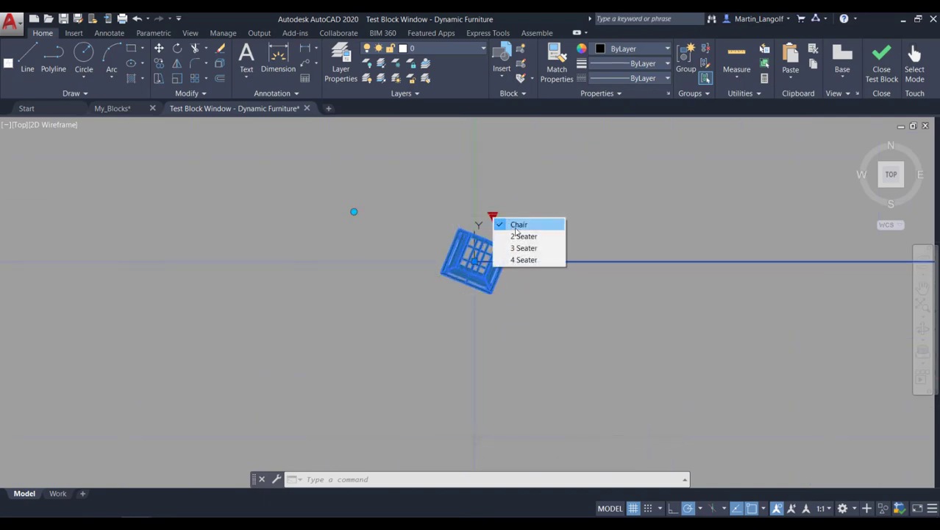
left_click(524, 236)
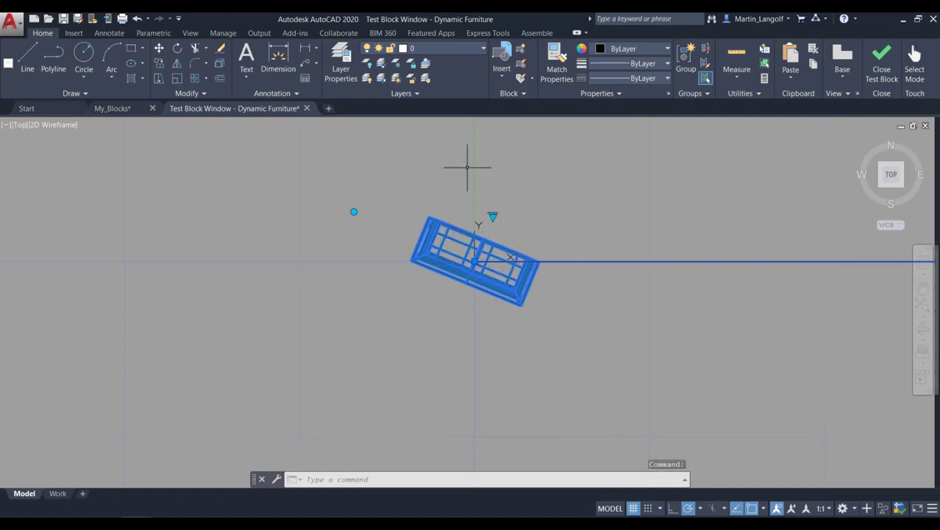
left_click(355, 211)
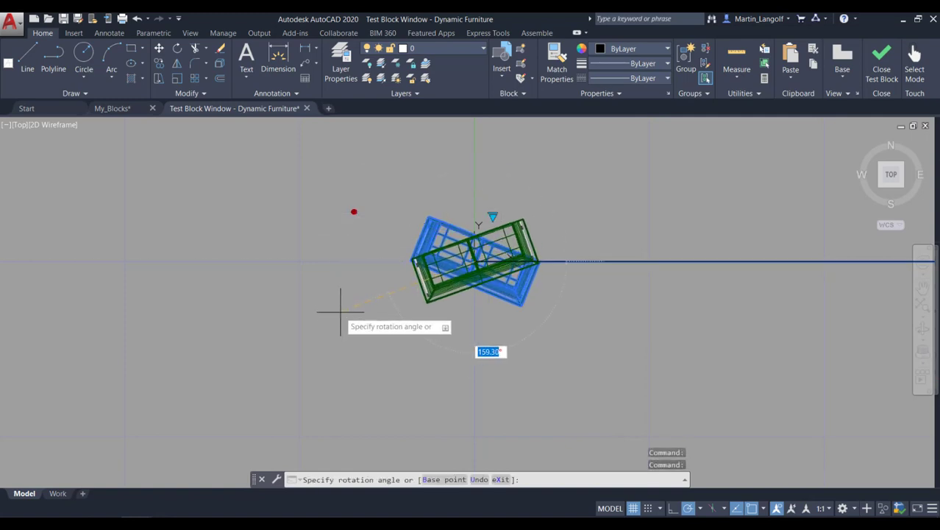
left_click(361, 332)
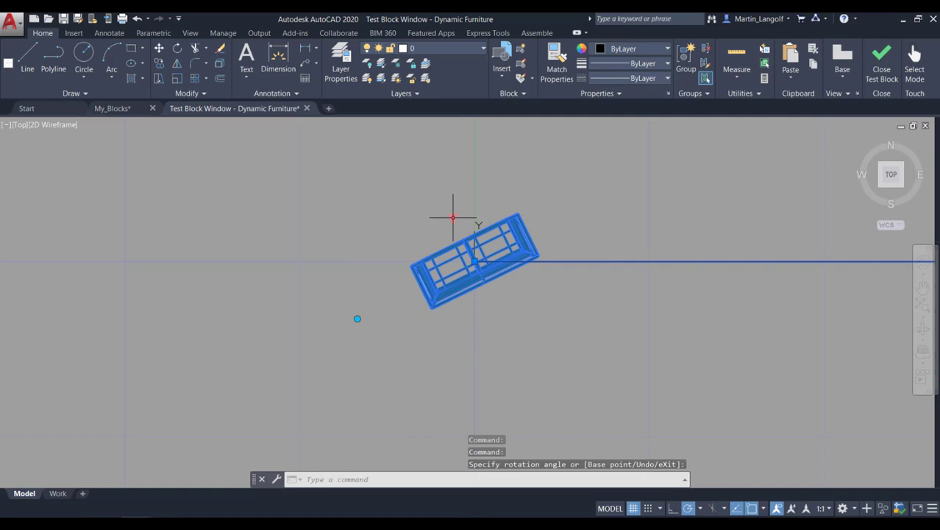
Switch the test block to 3 Seater and rotate the sofa until its length runs vertically.
left_click(453, 217)
left_click(486, 249)
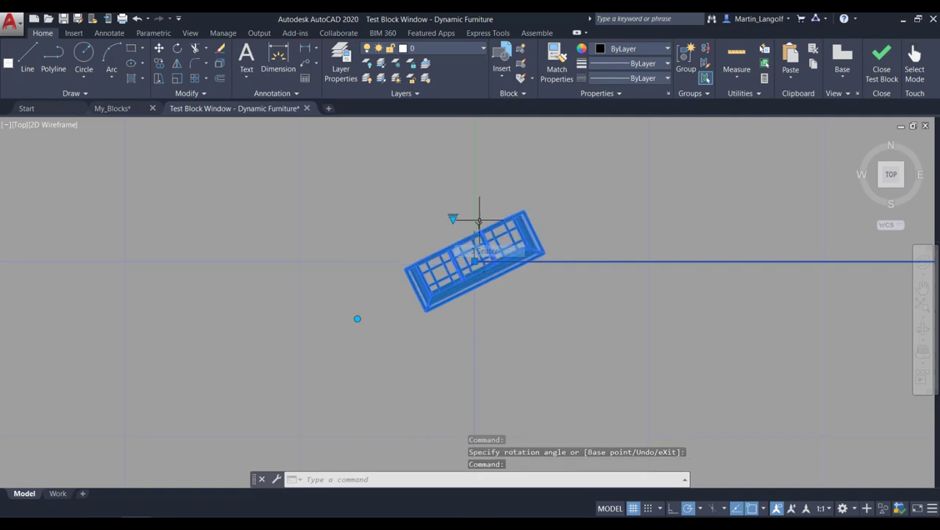
left_click(358, 317)
left_click(478, 359)
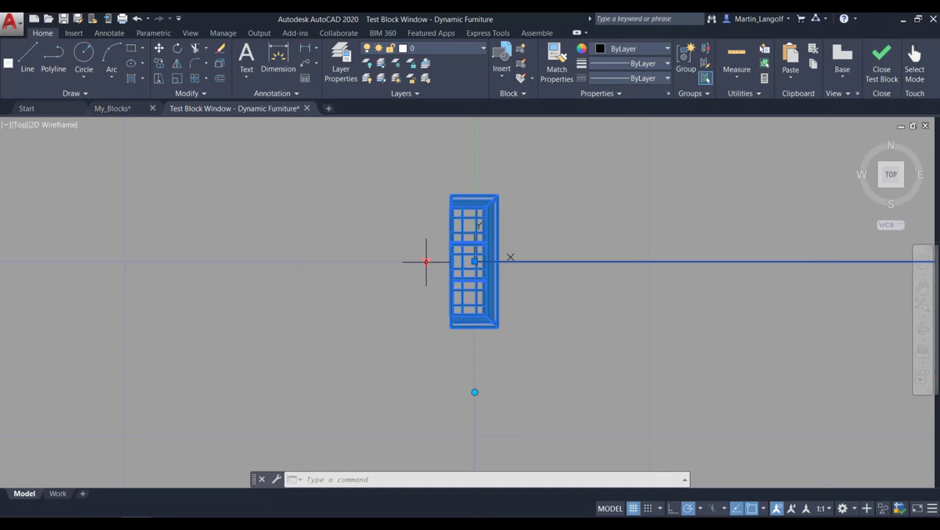
Switch the test block to 4 Seater and rotate the sofa to a slanted angle.
left_click(426, 262)
left_click(453, 306)
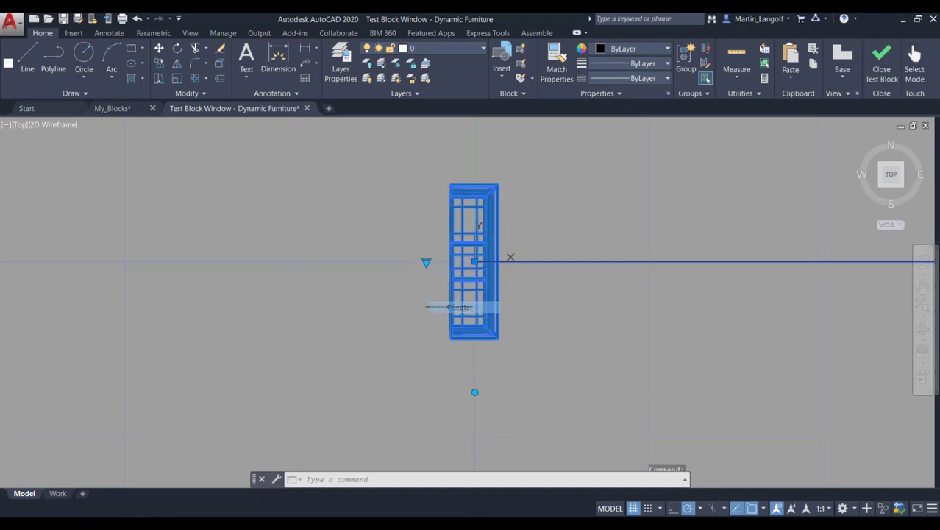
left_click(475, 392)
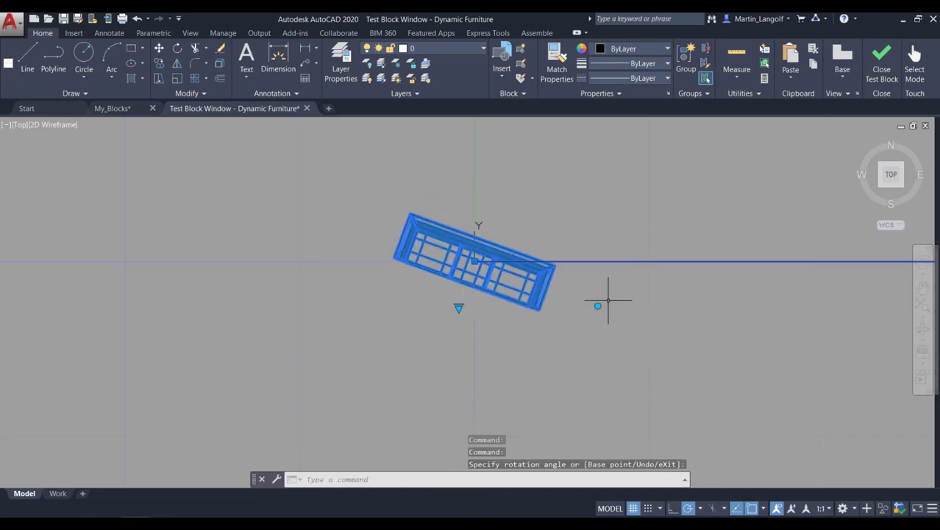
Return the test block to 3 Seater, rotate it back to horizontal and close the block test.
left_click(459, 308)
left_click(458, 308)
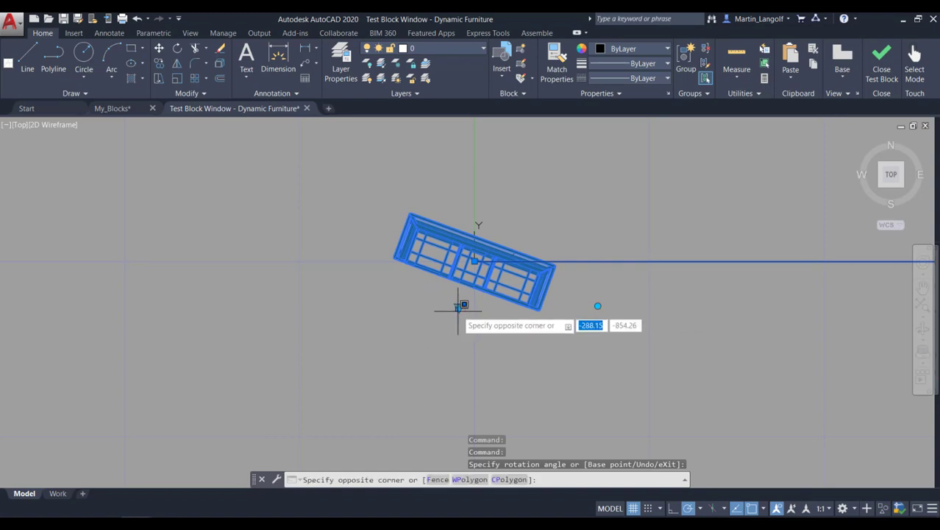
left_click(459, 306)
left_click(458, 307)
left_click(493, 339)
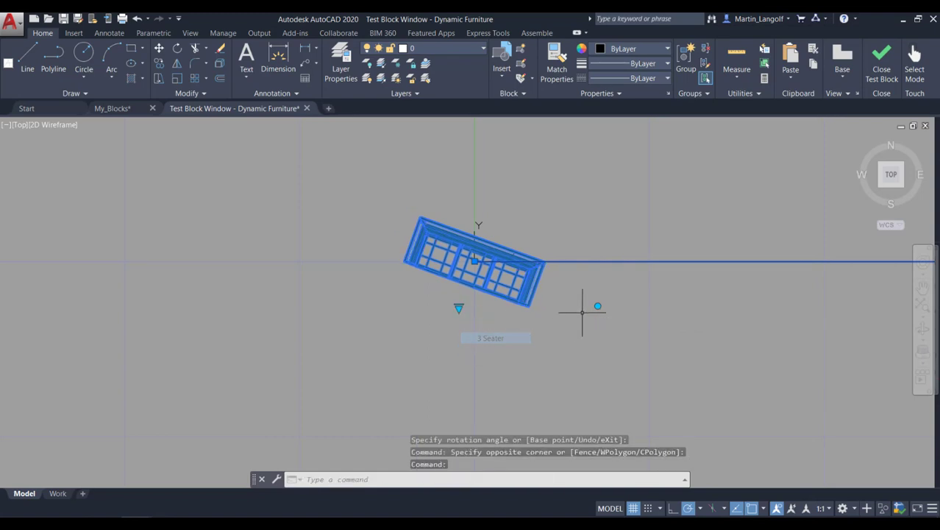
left_click(597, 306)
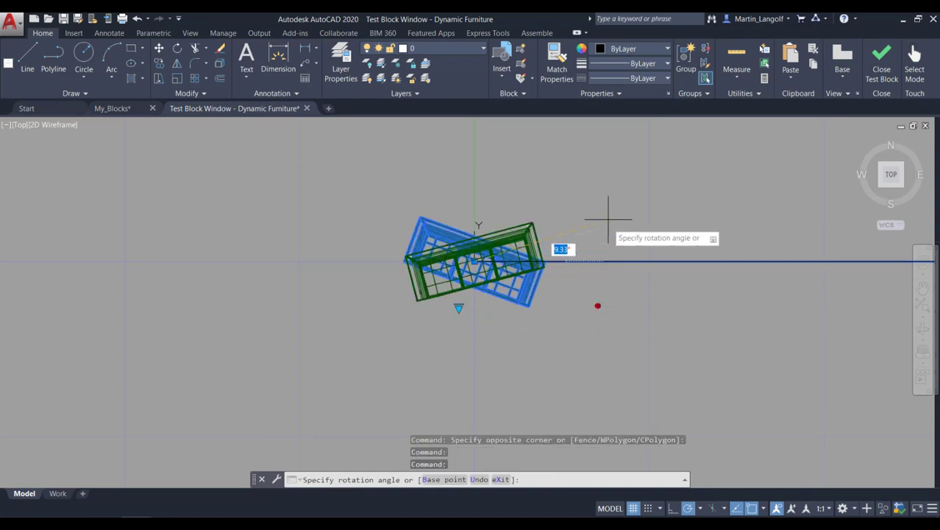
left_click(655, 252)
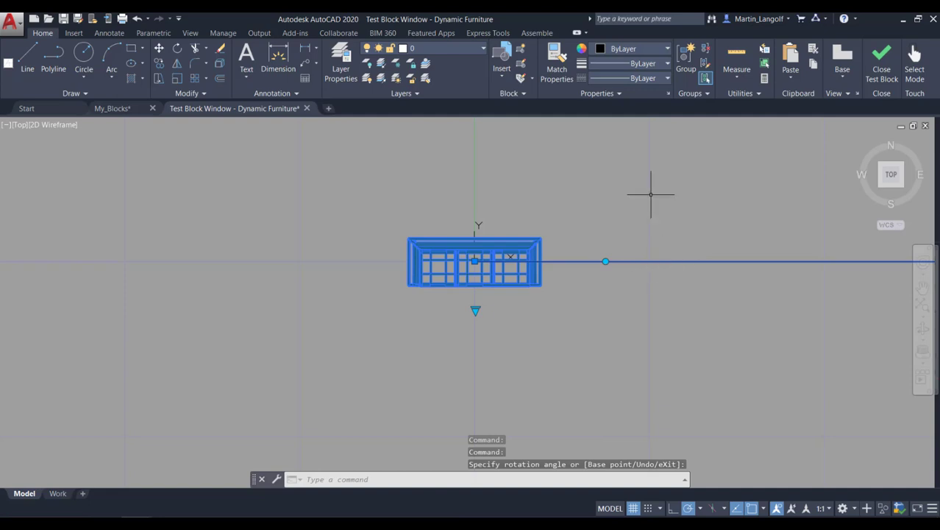
left_click(882, 73)
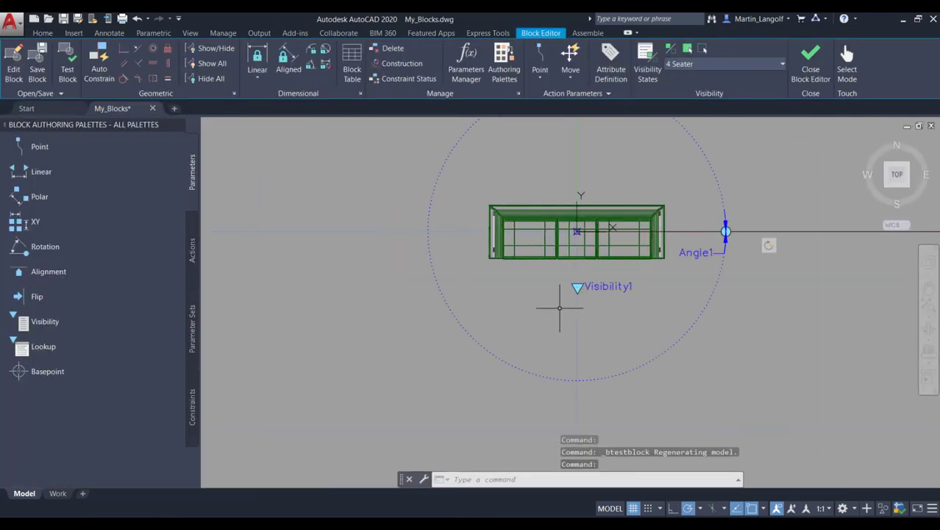
Erase the stray horizontal line running out from the origin of the block.
scroll(318, 335, "down", 2)
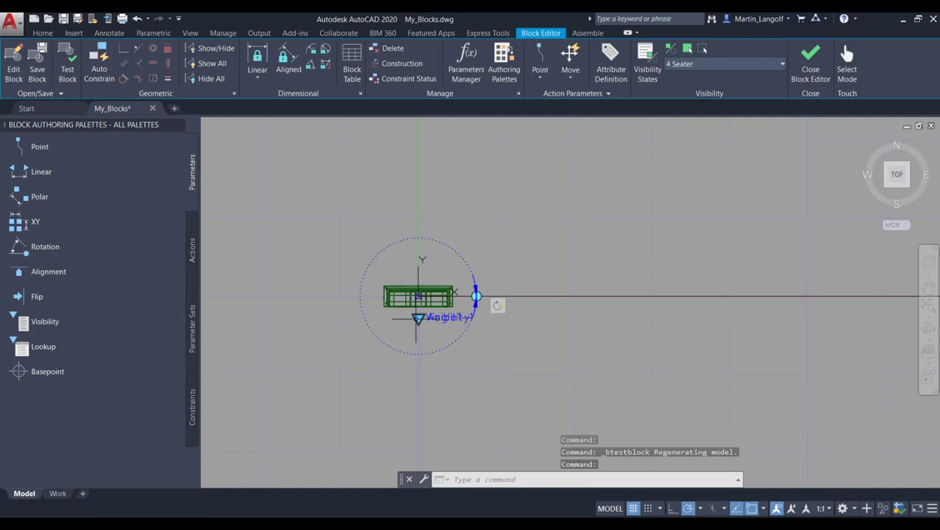
left_click(589, 297)
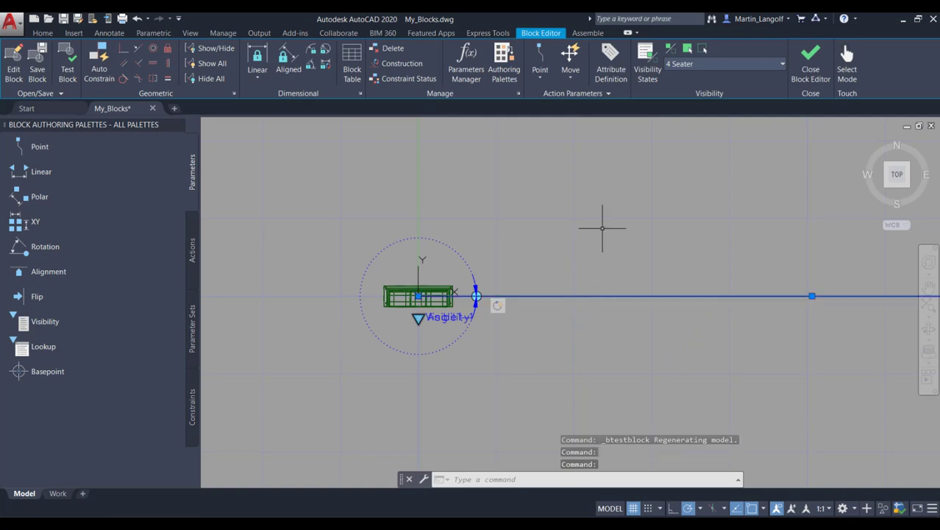
key("Delete")
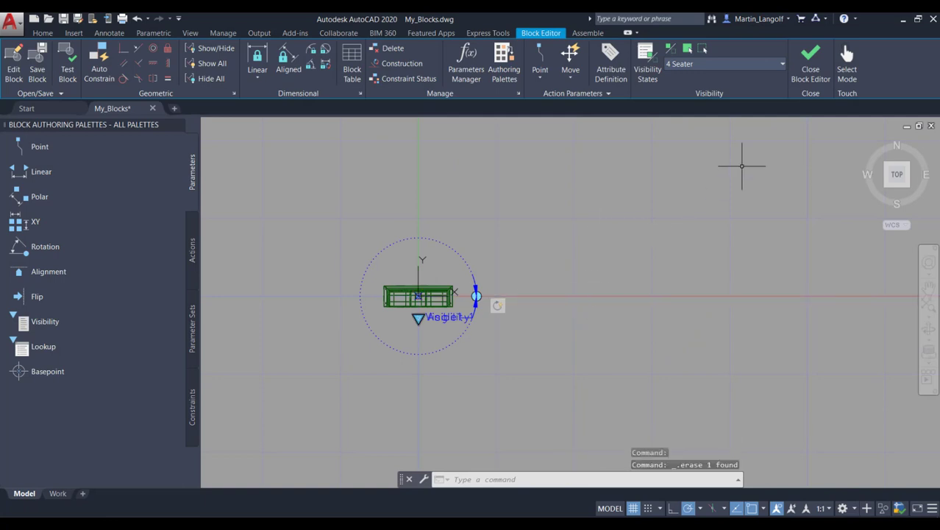
Close the Block Editor, saving the changes to Dynamic Furniture, and bring the block at the drawing origin into view.
left_click(812, 73)
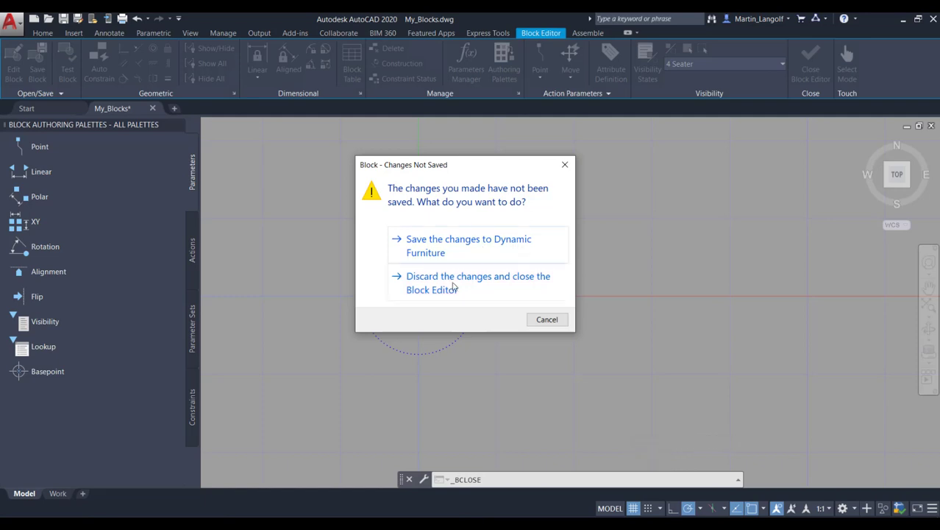
left_click(479, 245)
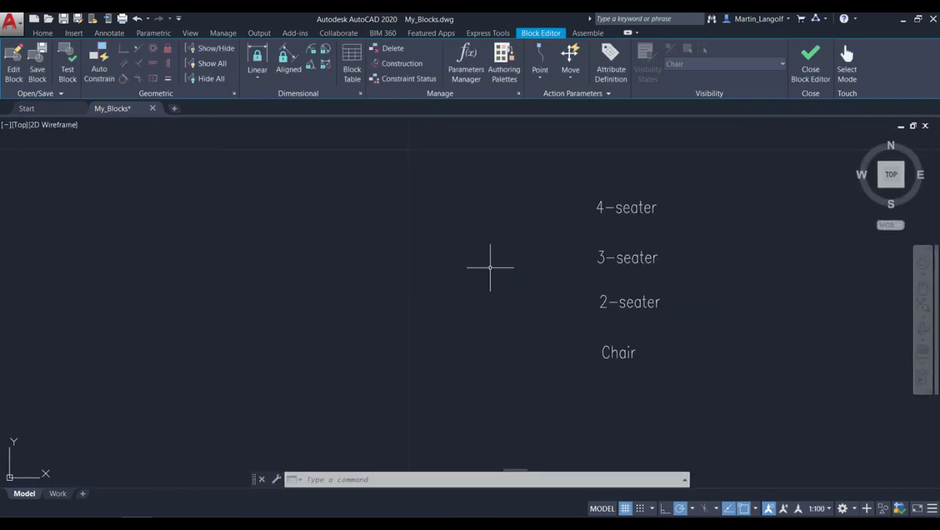
scroll(395, 275, "down", 3)
scroll(562, 438, "up", 5)
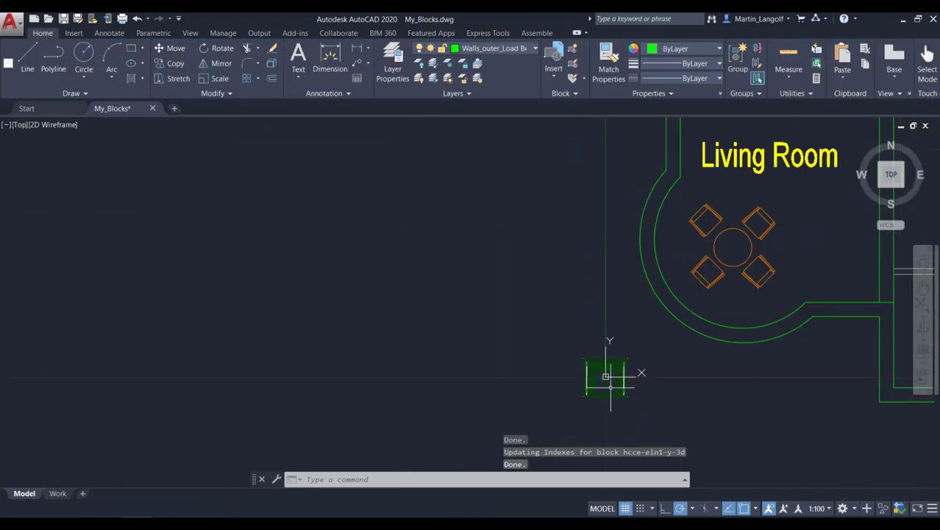
Move the Dynamic Furniture block from the drawing origin to beside the Chair label.
left_click(605, 377)
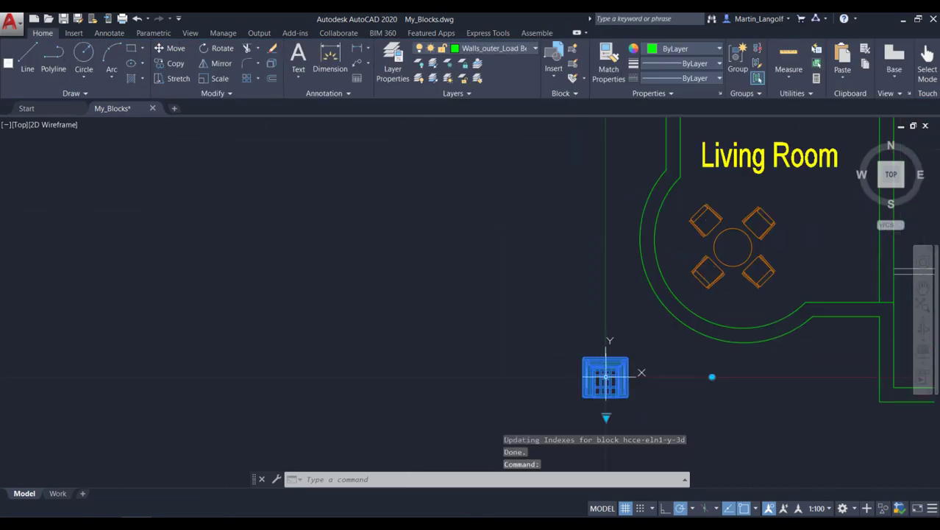
left_click(605, 377)
scroll(619, 382, "down", 4)
scroll(454, 255, "up", 1)
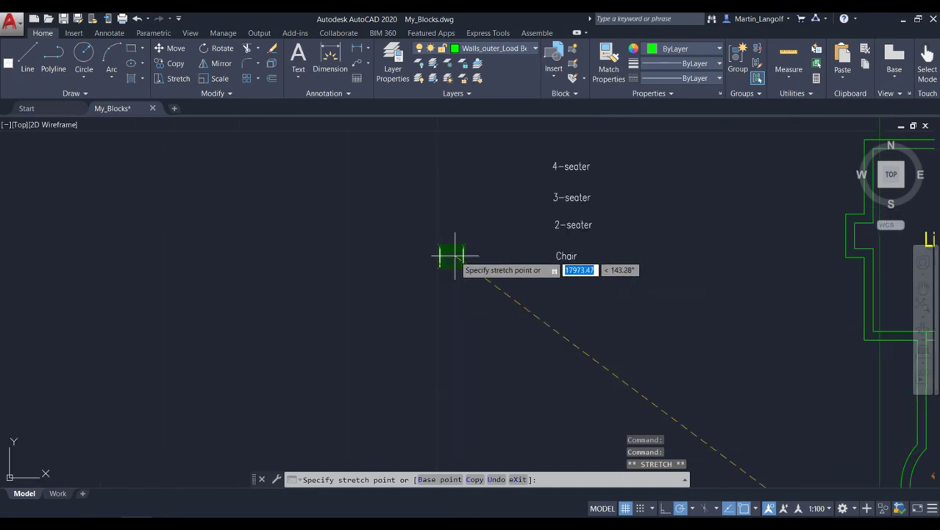
left_click(506, 255)
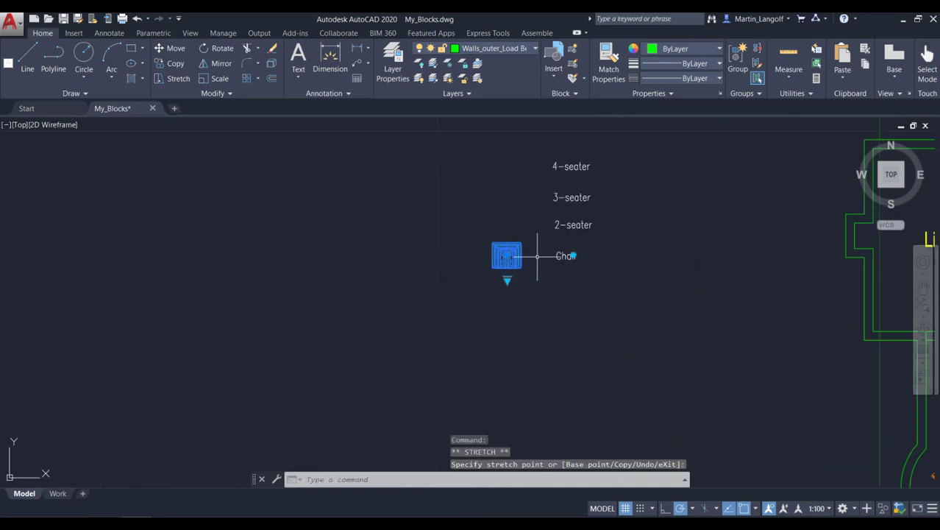
scroll(537, 256, "up", 5)
scroll(655, 257, "down", 4)
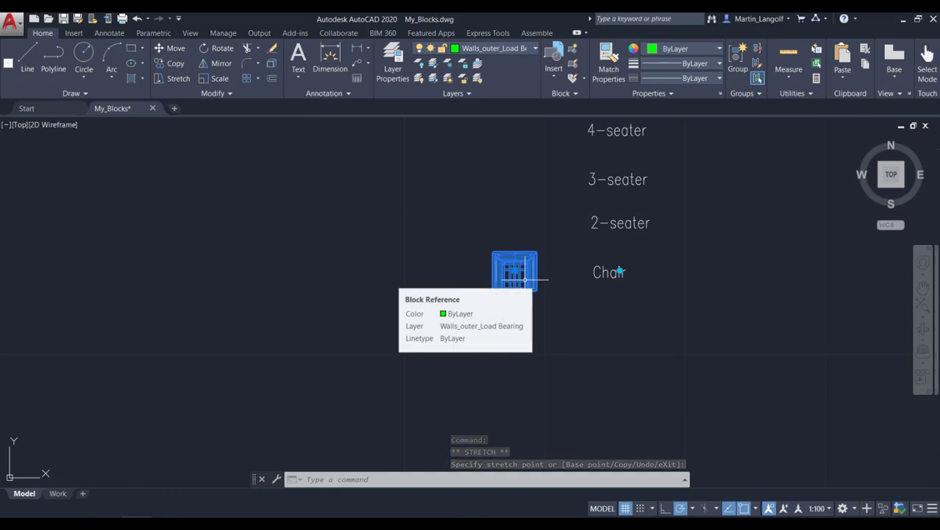
Copy the chair block and place the copy in the upper-left corner of the Living Area.
key("Escape")
key("ctrl+c")
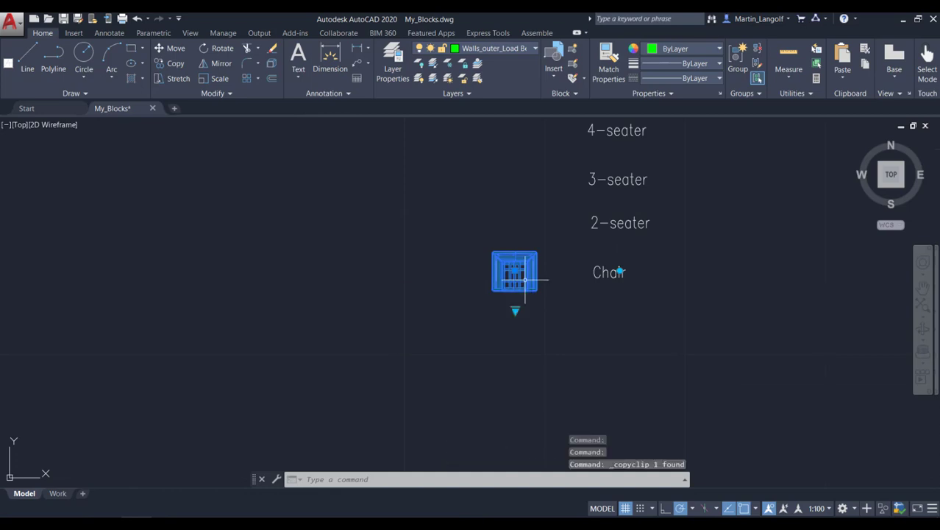
key("ctrl+v")
scroll(408, 295, "down", 4)
scroll(733, 235, "up", 4)
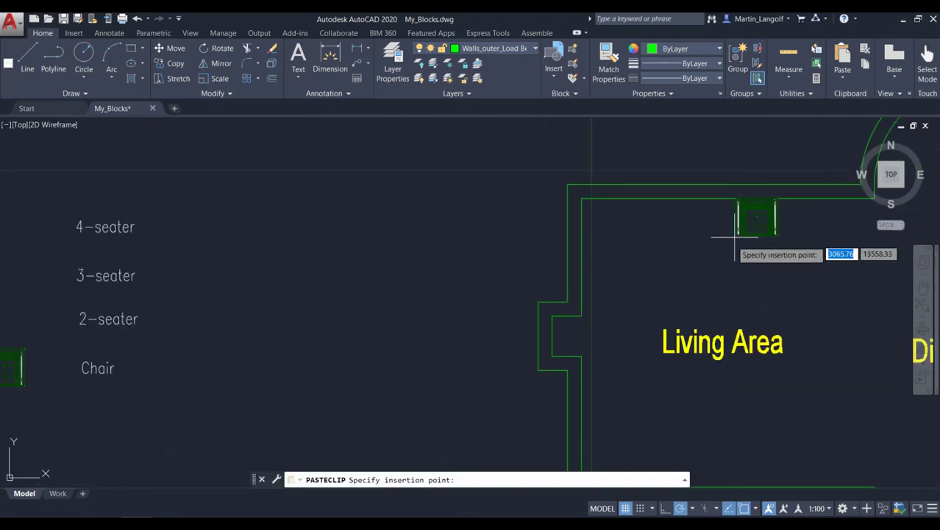
scroll(593, 258, "down", 4)
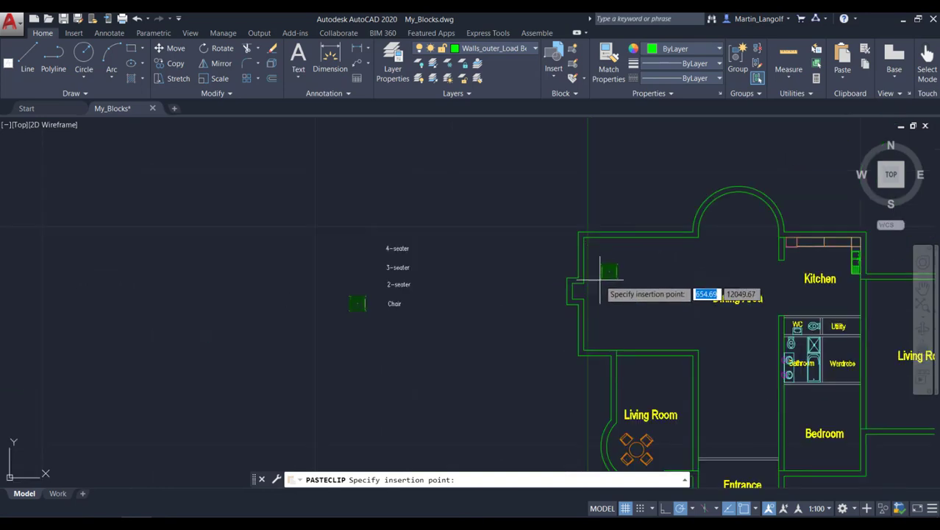
mouse_move(699, 323)
middle_mouse_down()
mouse_move(600, 276)
mouse_move(508, 279)
middle_mouse_up()
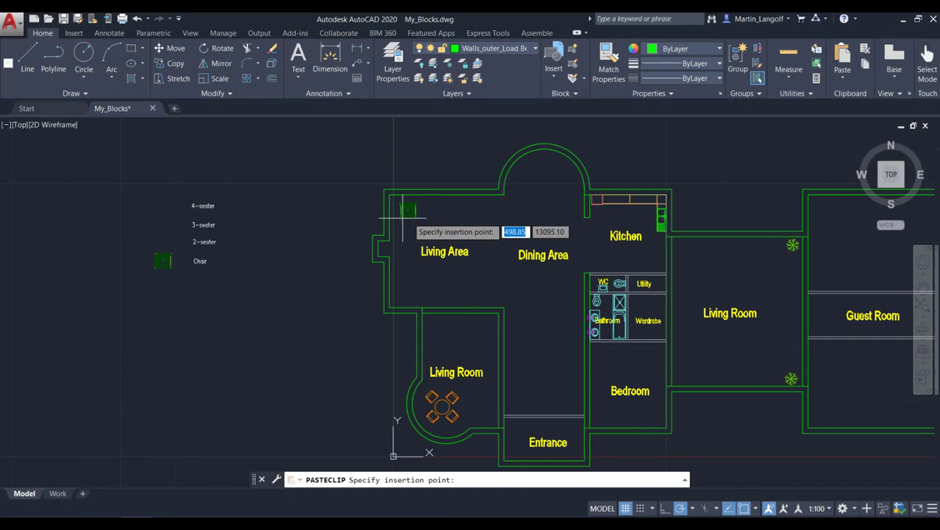
scroll(416, 222, "up", 4)
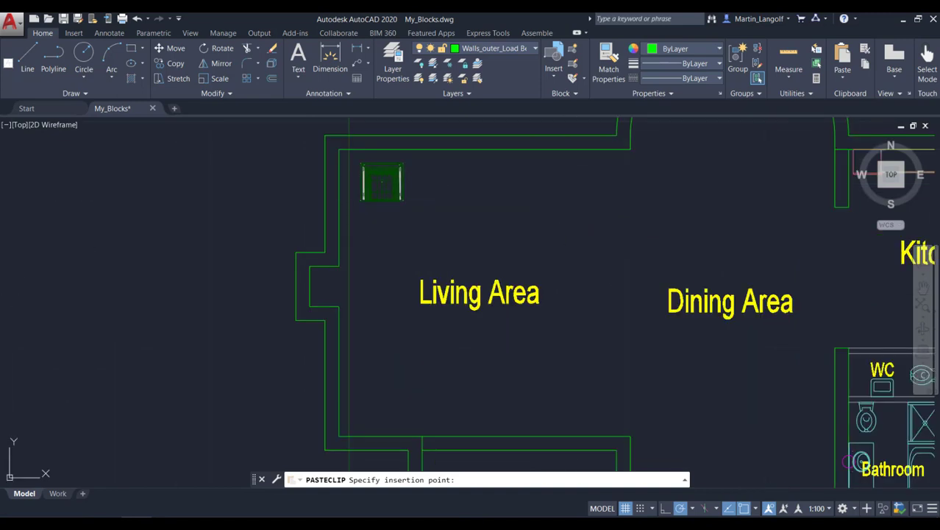
left_click(361, 200)
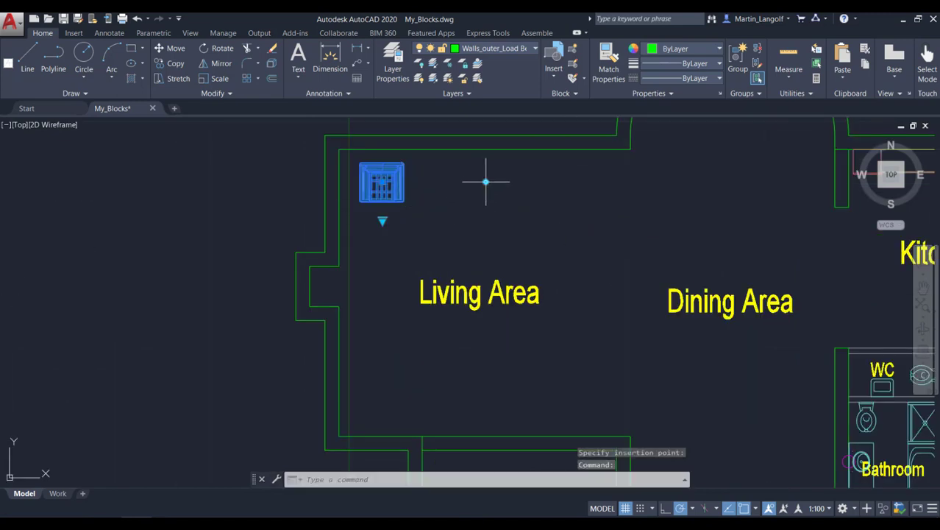
Rotate the copied chair counterclockwise so it faces diagonally toward the centre of the Living Area.
type("ro")
key("Return")
left_click(465, 113)
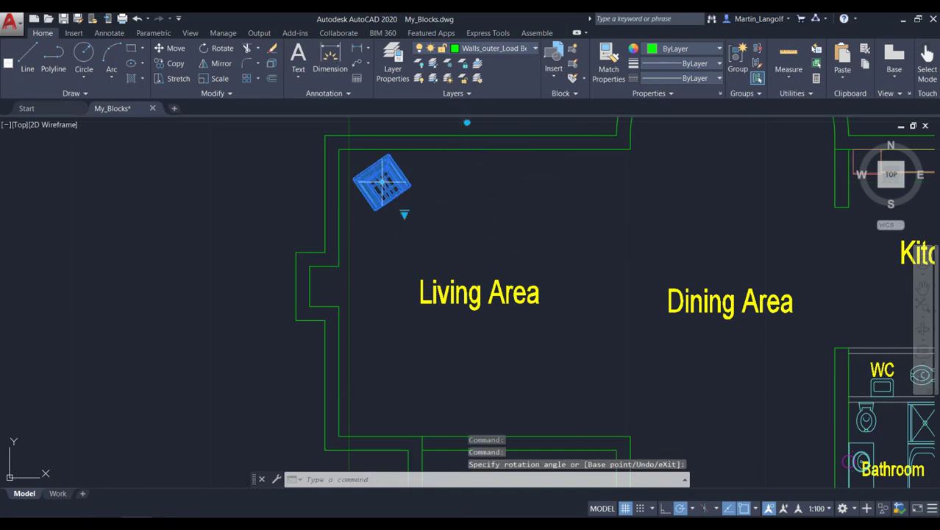
left_click(486, 189)
left_click(490, 184)
Copy the slanted chair to the upper-right part of the Living Area and switch the copy to 4 Seater.
key("ctrl+c")
key("ctrl+v")
left_click(526, 227)
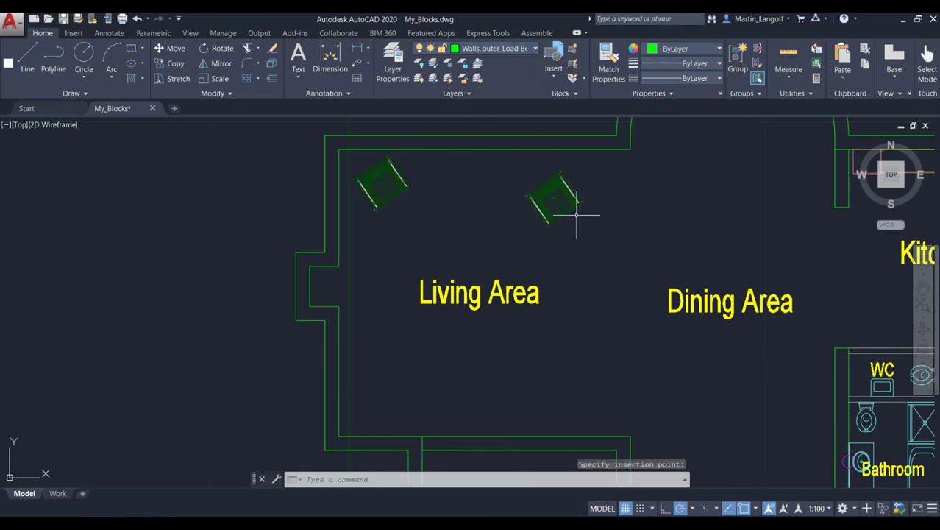
left_click(566, 204)
left_click(576, 231)
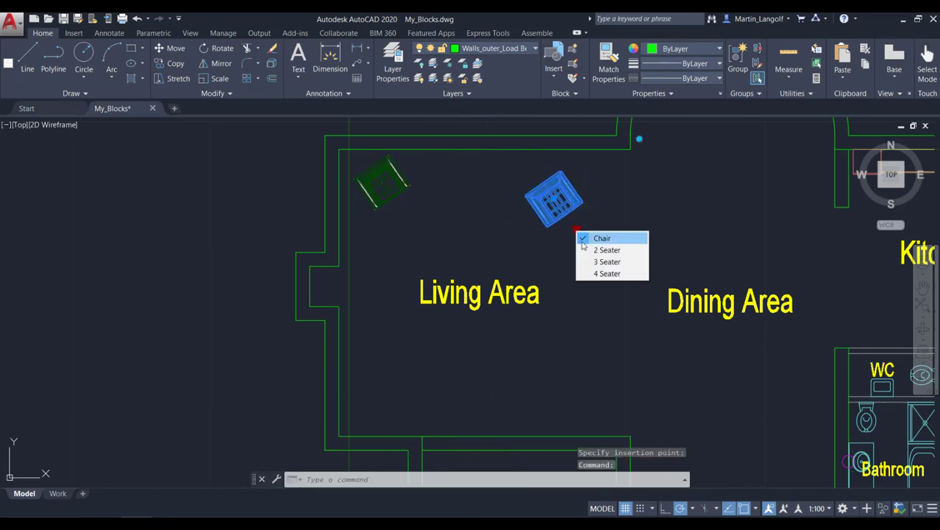
left_click(603, 273)
Rotate the 4 Seater sofa clockwise to a slight downward slant facing the room and shift it slightly toward the upper wall.
left_click(639, 139)
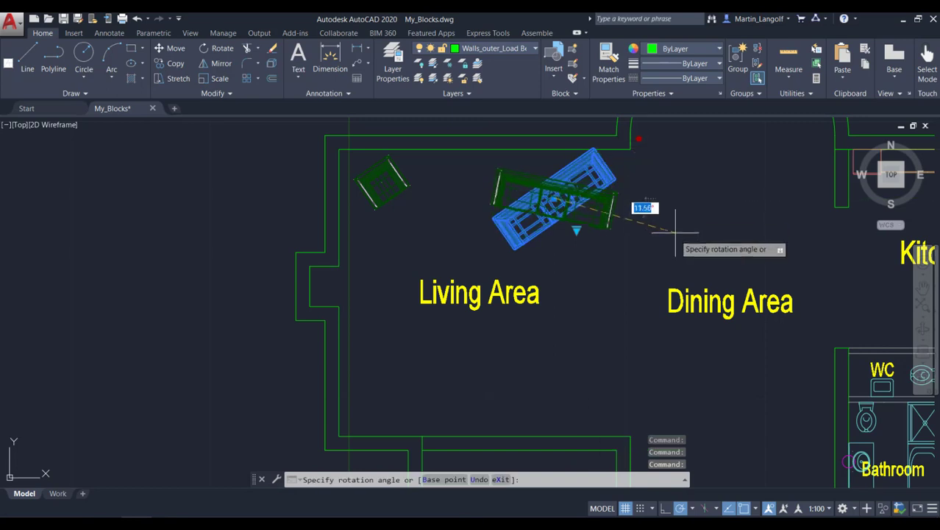
left_click(712, 220)
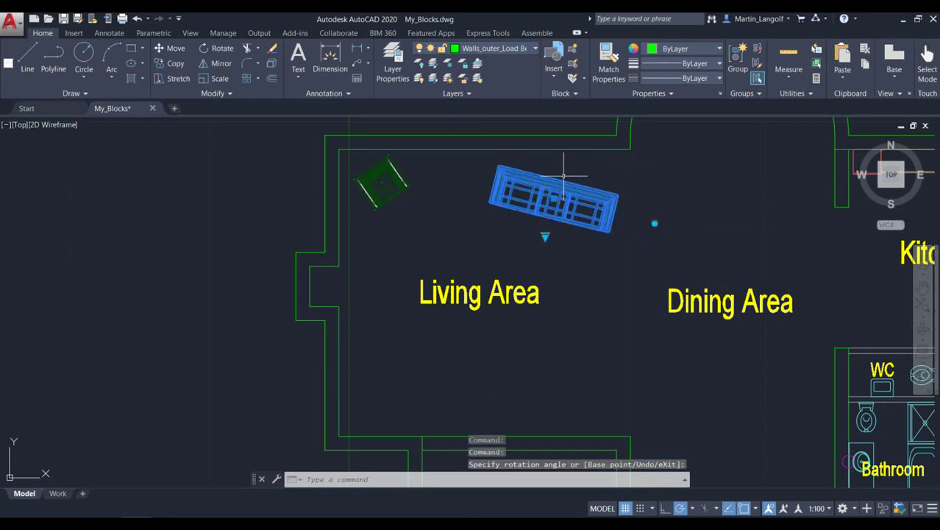
left_click(553, 196)
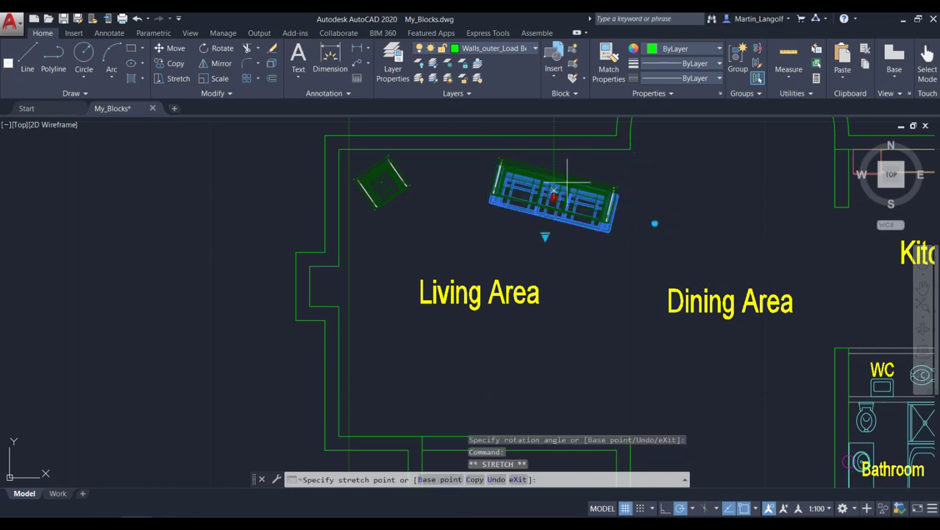
left_click(582, 215)
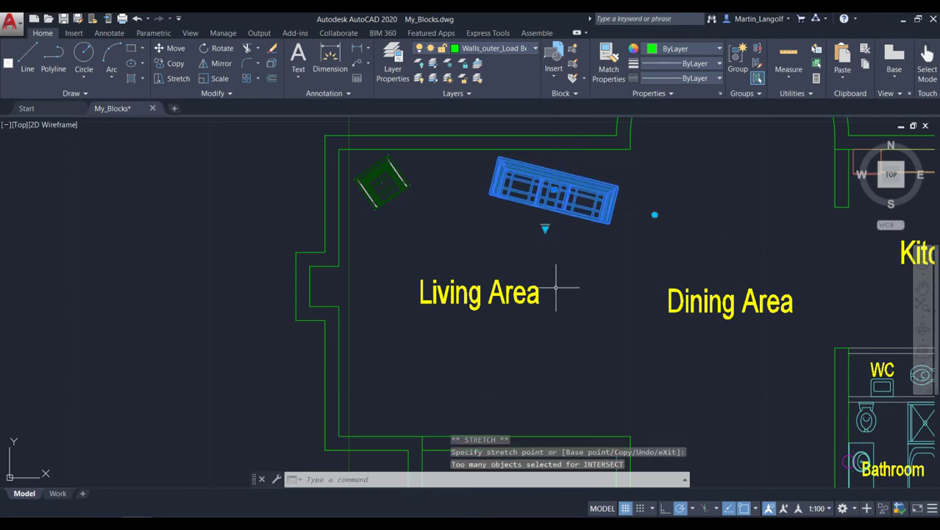
Copy the 4 Seater sofa to the lower-right part of the Living Area and rotate the copy to face the room's centre.
key("ctrl+c")
key("ctrl+v")
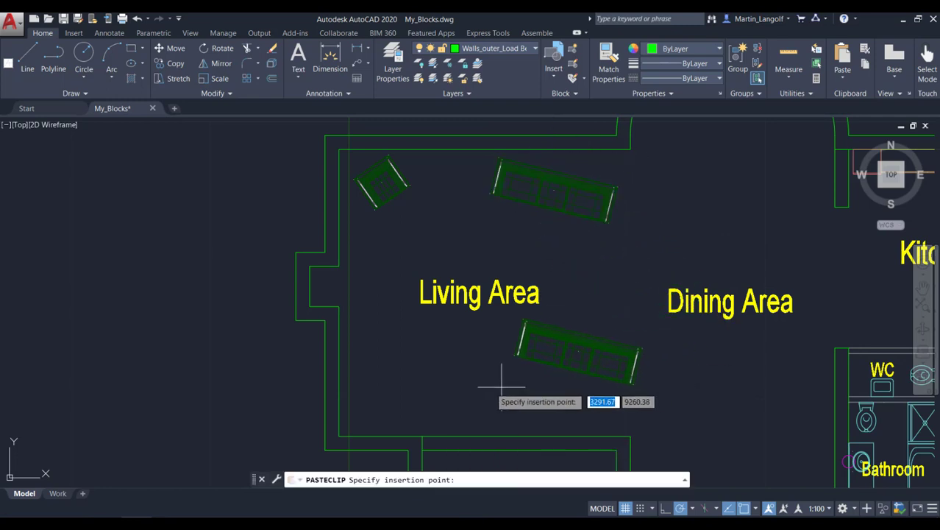
left_click(596, 379)
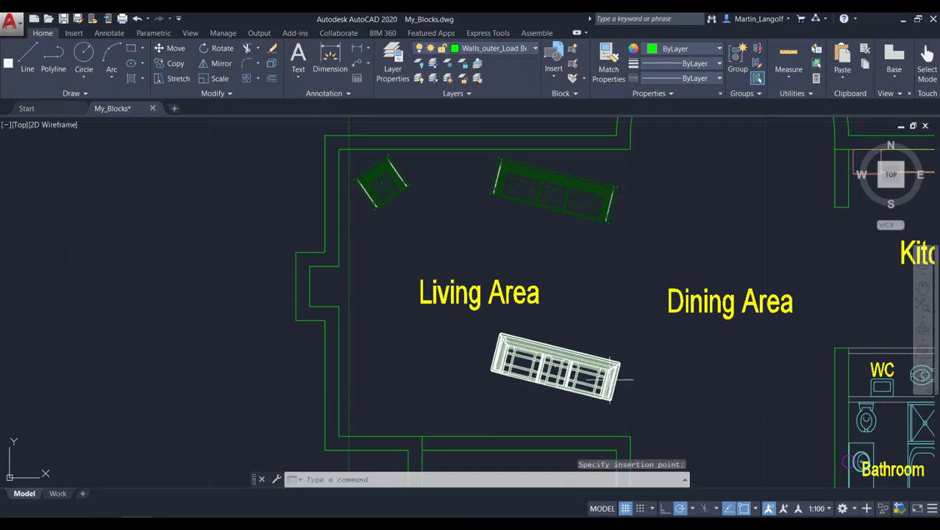
left_click(656, 391)
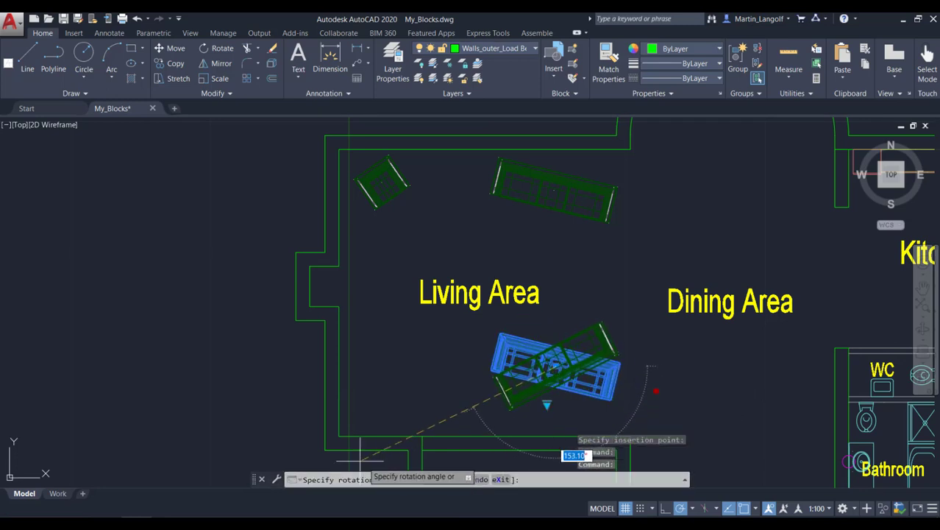
left_click(281, 457)
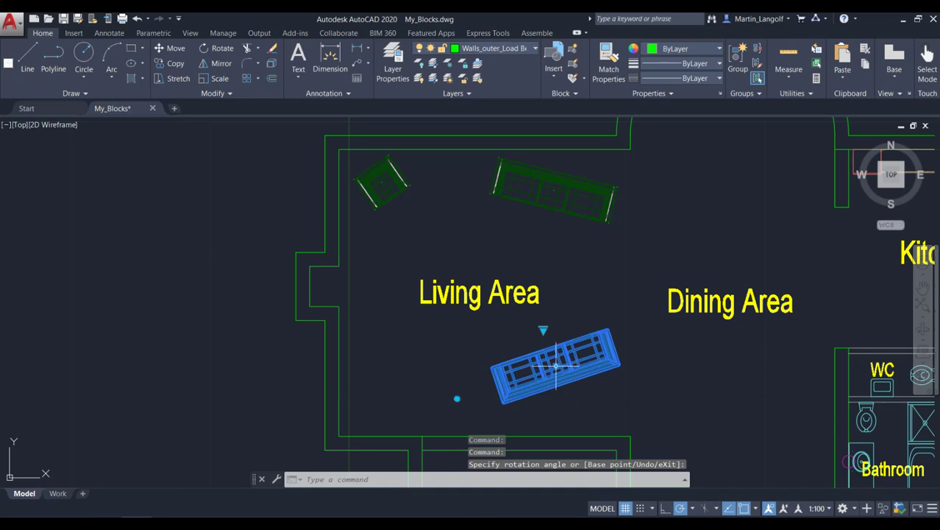
Switch the lower-right sofa to 3 Seater and move it closer to the lower wall.
right_click(544, 331)
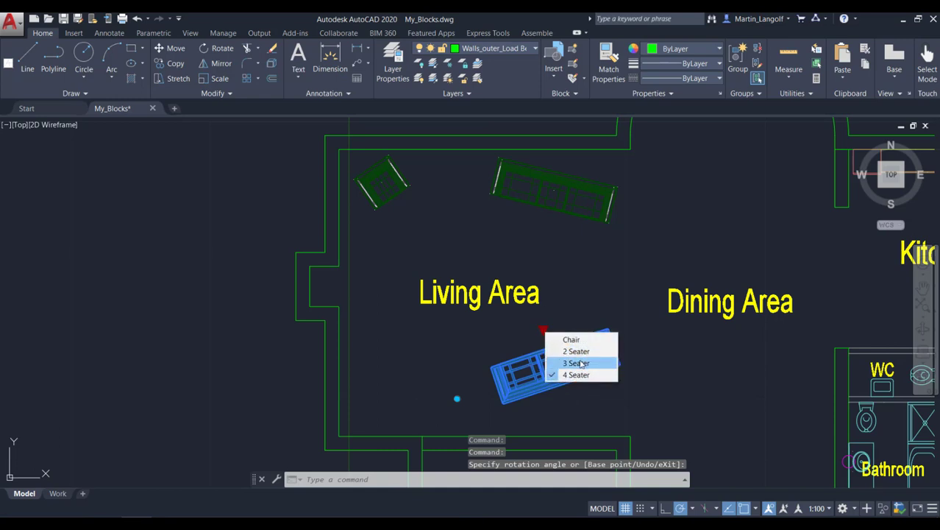
left_click(565, 377)
left_click(557, 365)
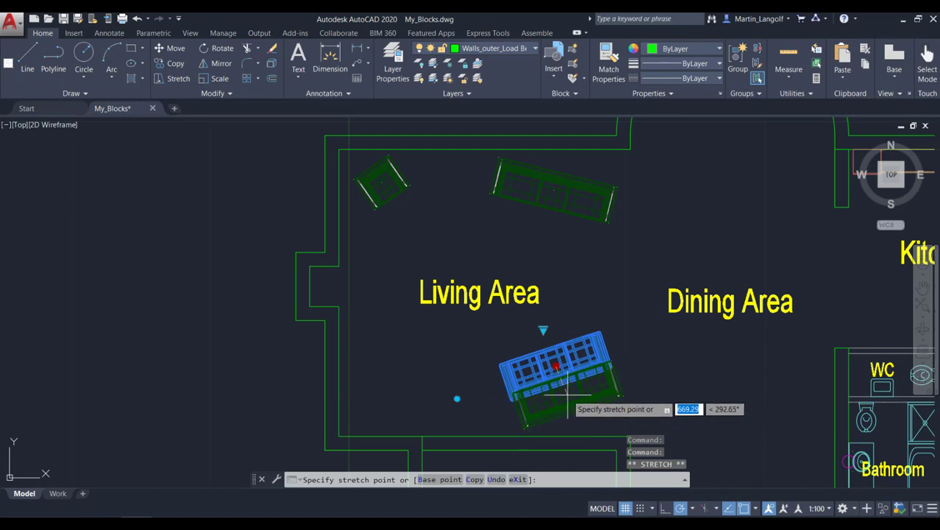
left_click(565, 394)
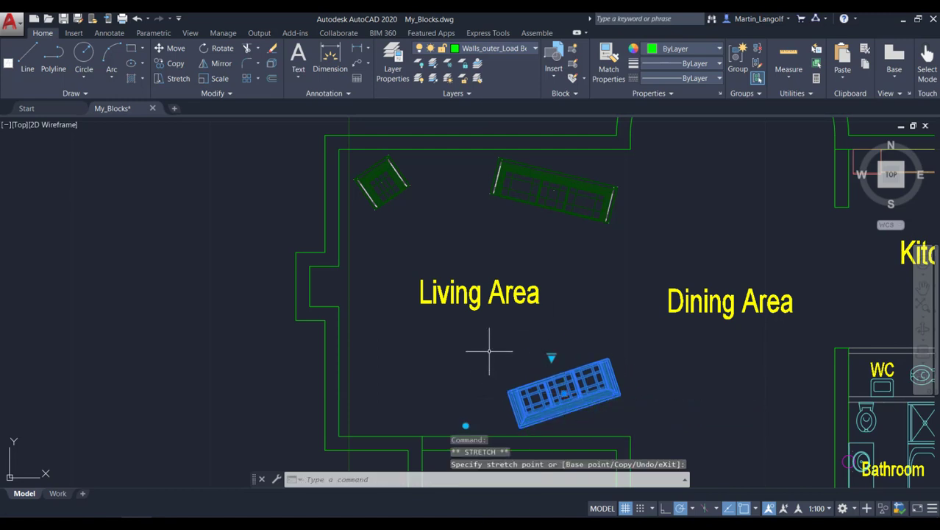
Copy the 3 Seater sofa to the lower-left part of the Living Area and switch the copy to 2 Seater.
key("ctrl+c")
key("ctrl+v")
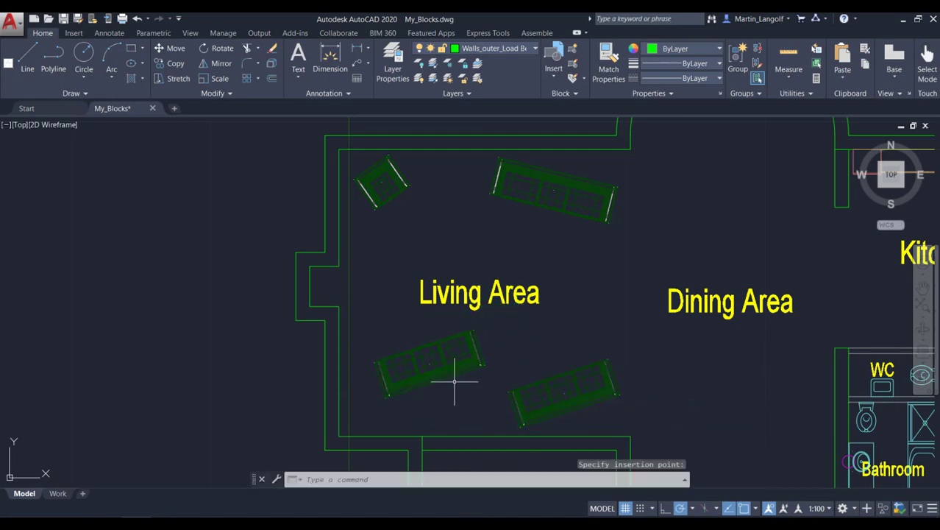
left_click(446, 375)
left_click(416, 326)
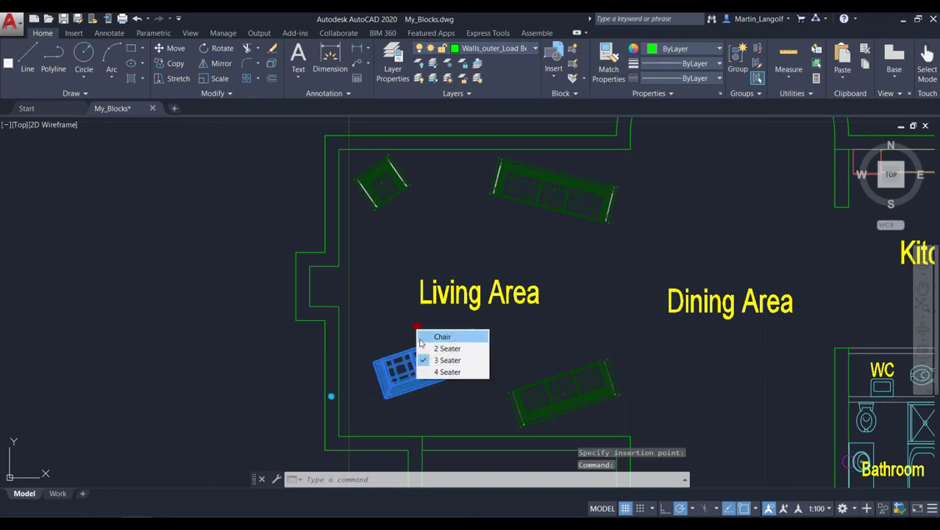
left_click(442, 350)
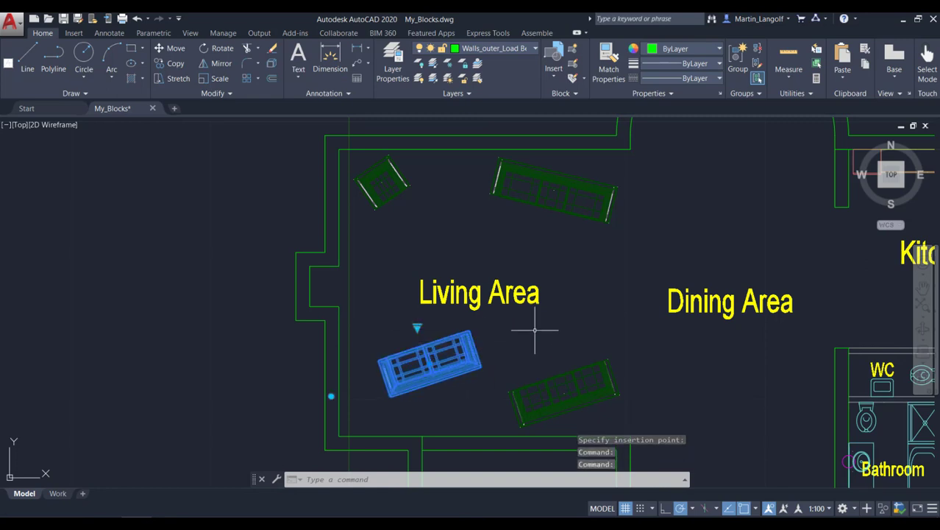
Rotate the 2 Seater sofa to face the centre of the Living Area and move it into the lower-left corner.
left_click(330, 396)
left_click(325, 394)
left_click(331, 396)
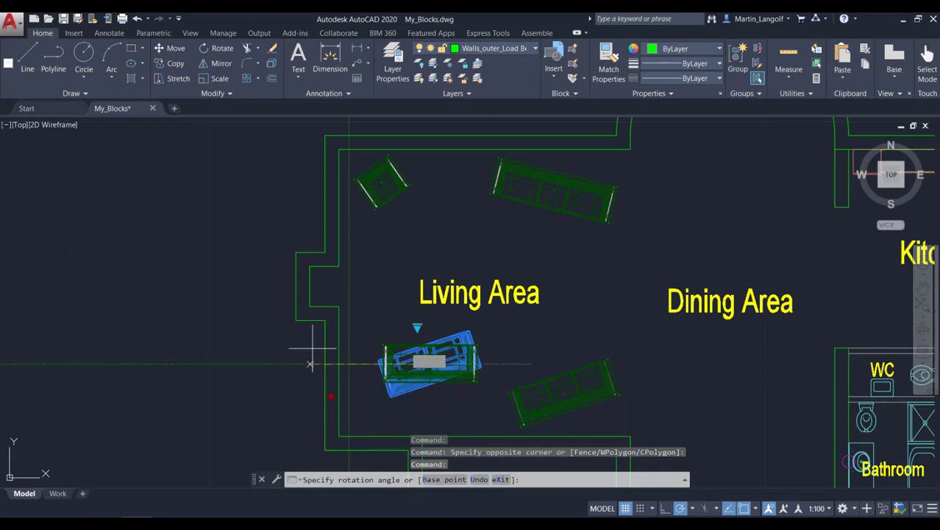
left_click(228, 259)
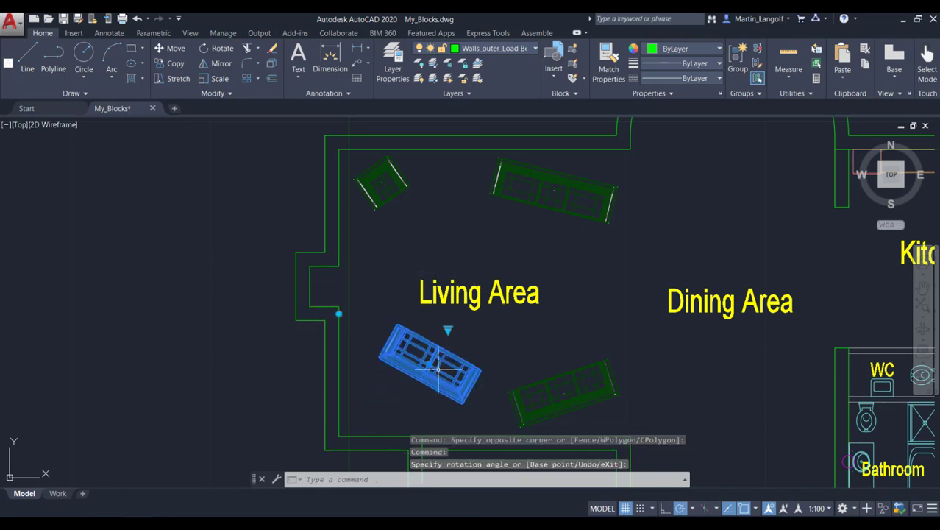
left_click(434, 360)
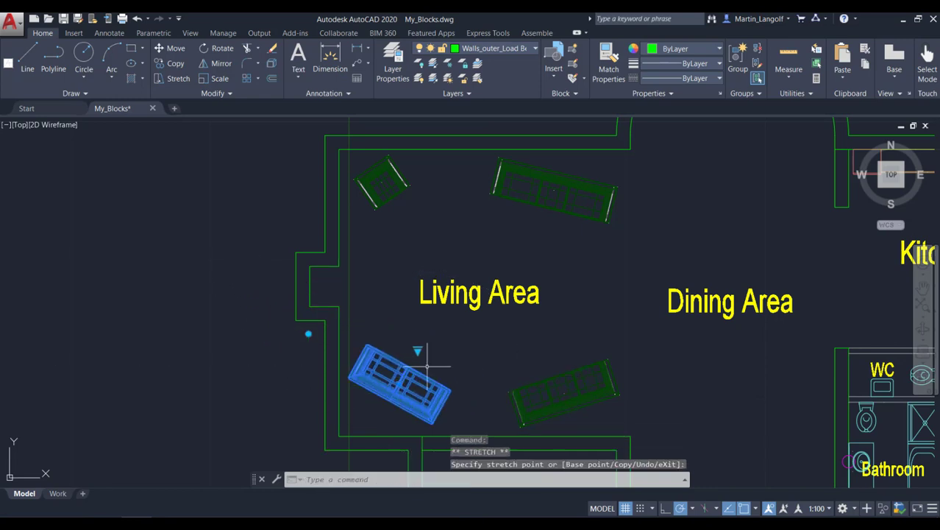
scroll(438, 346, "down", 4)
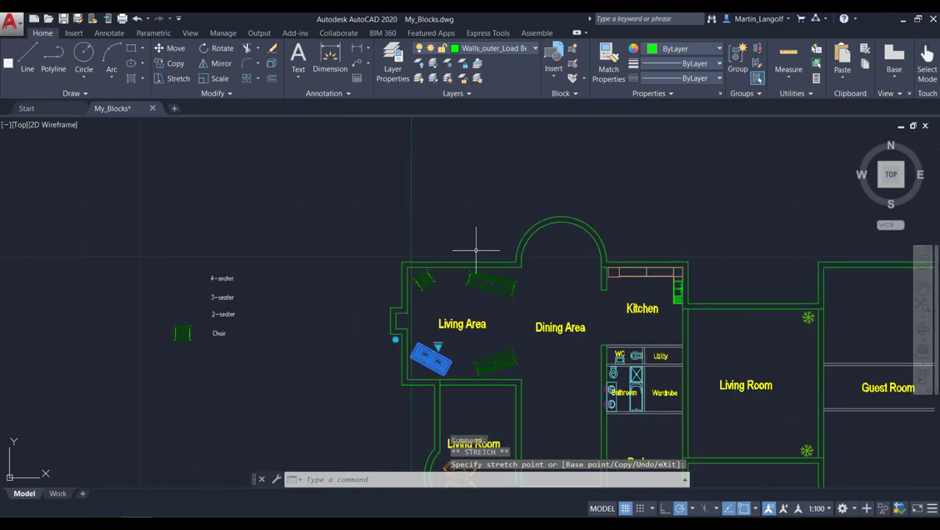
scroll(452, 337, "up", 4)
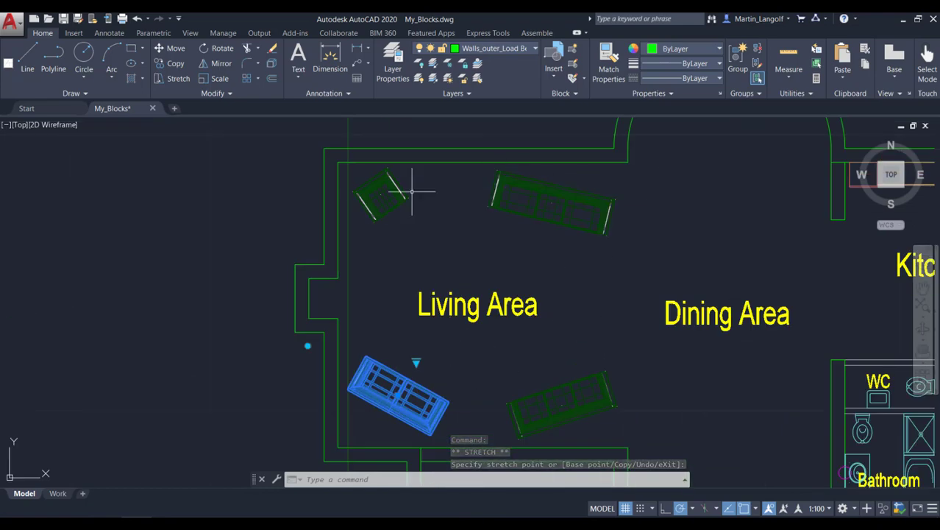
left_click(392, 362)
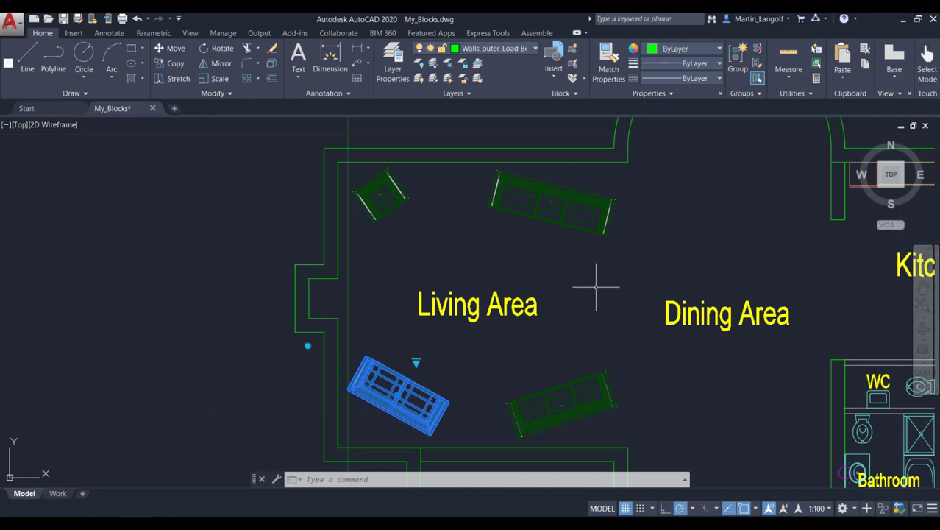
Open the Tool Palettes to show the metric architectural sample blocks.
left_click(194, 32)
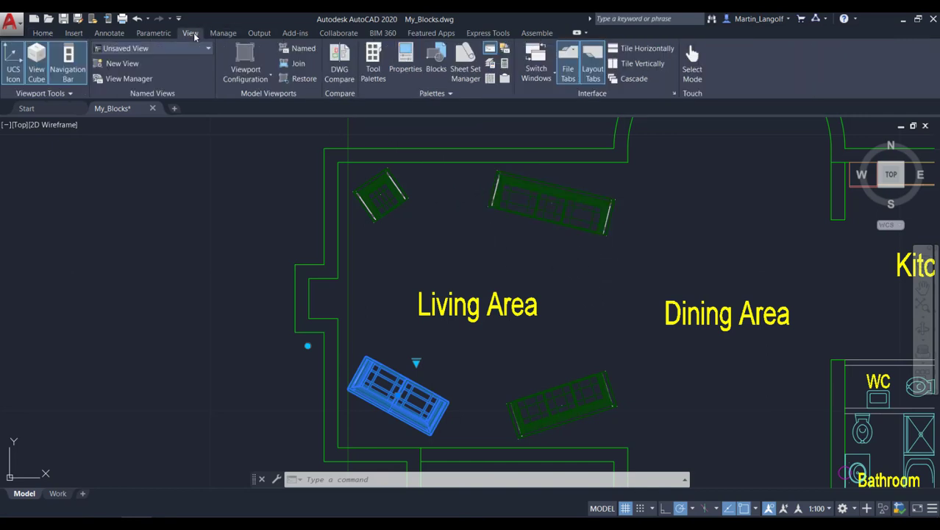
left_click(375, 70)
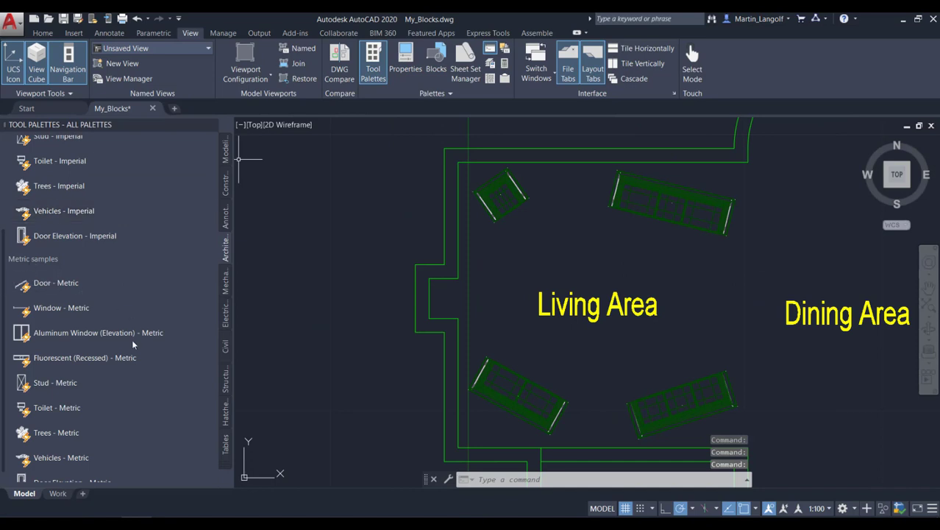
Add the Dynamic Furniture block, shown as a chair in the drawing, to the Metric samples above Door - Metric in the architectural tool palette.
scroll(126, 371, "up", 5)
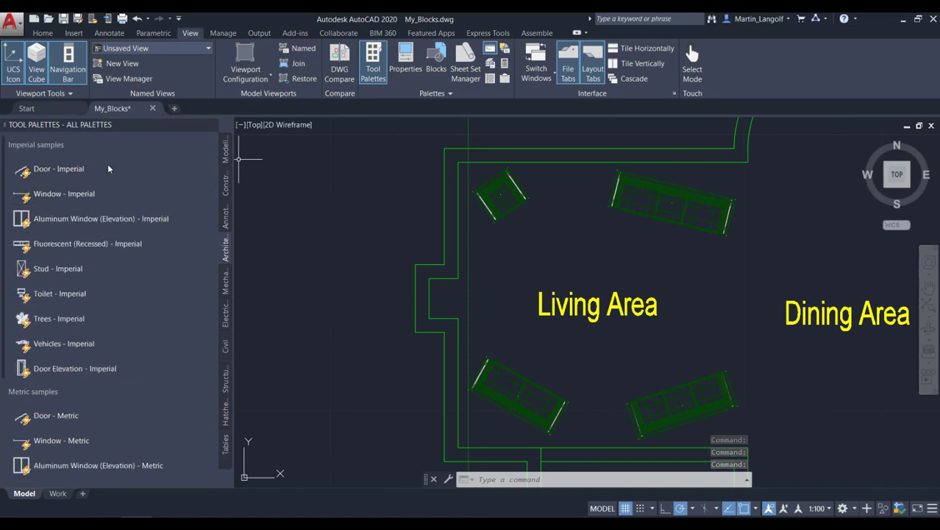
scroll(128, 357, "down", 3)
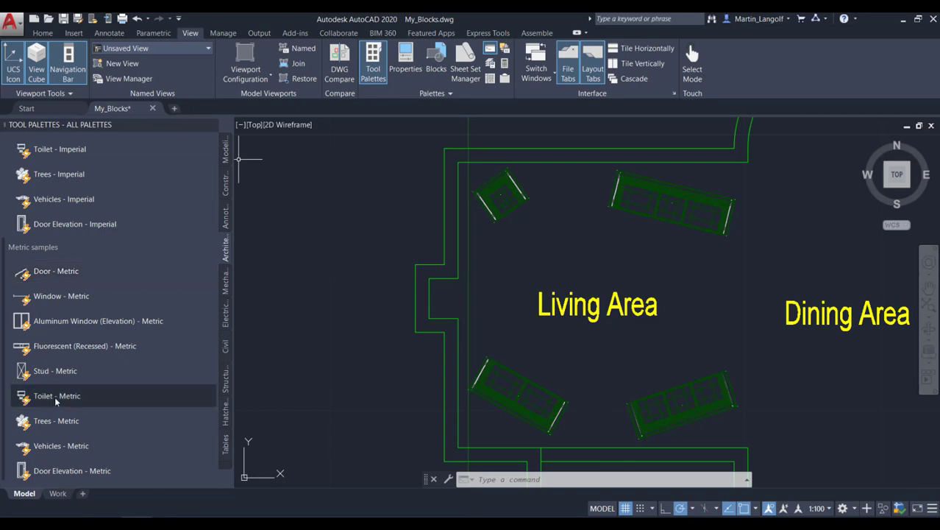
left_click(55, 371)
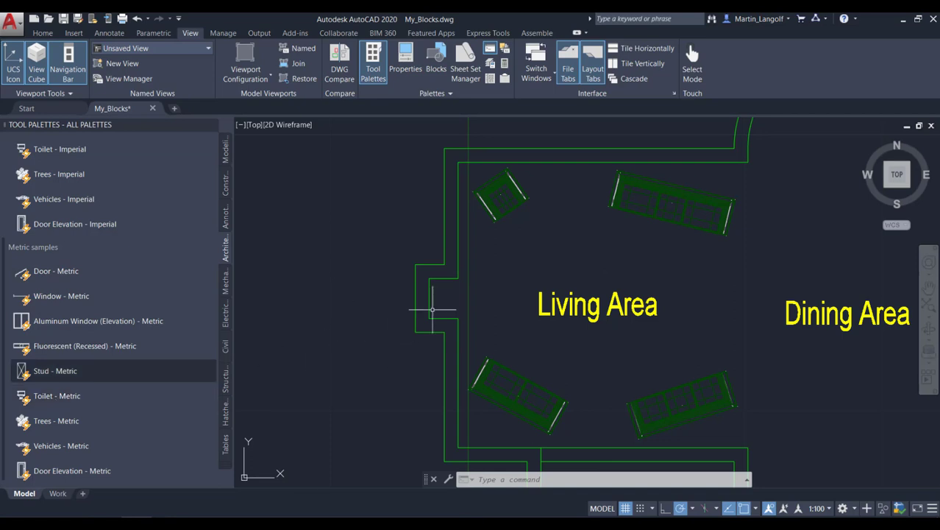
scroll(504, 282, "down", 2)
scroll(298, 309, "down", 1)
scroll(298, 309, "up", 3)
scroll(324, 279, "up", 3)
left_click(327, 221)
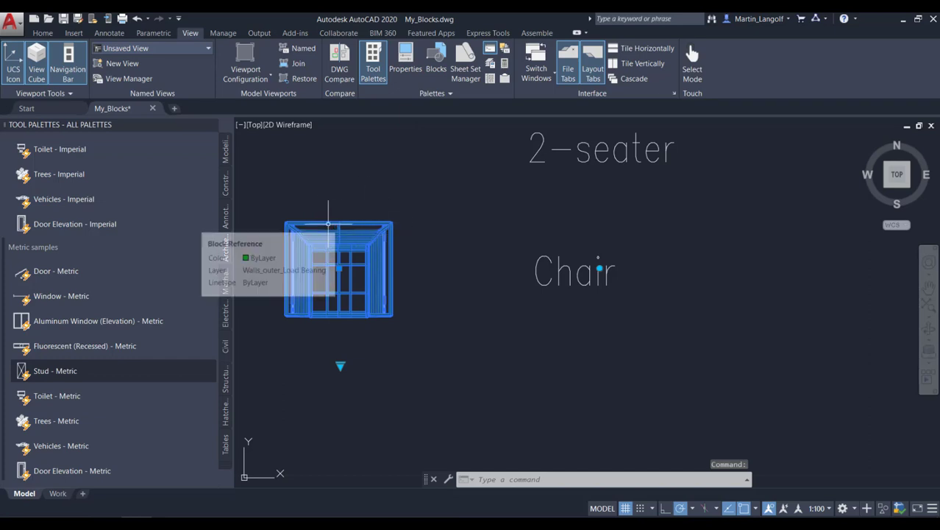
left_click_drag(112, 275, 50, 262)
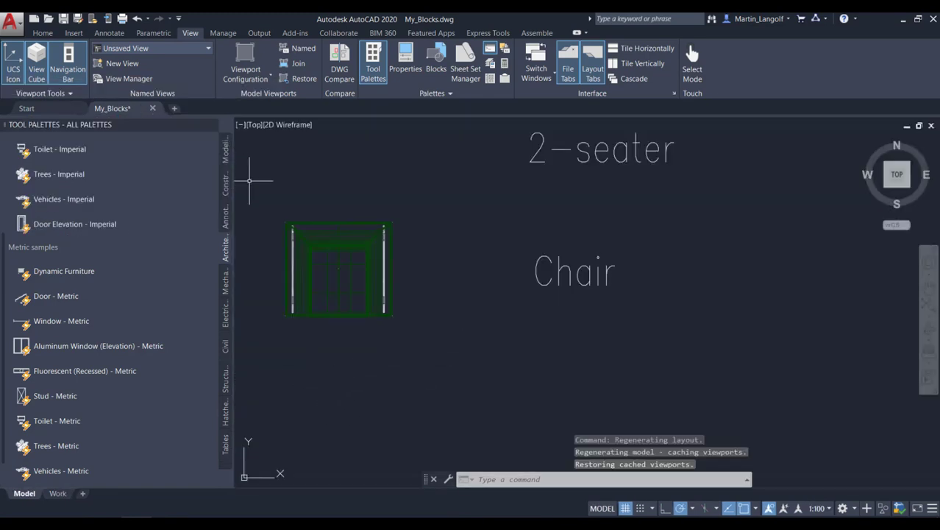
left_click(325, 279)
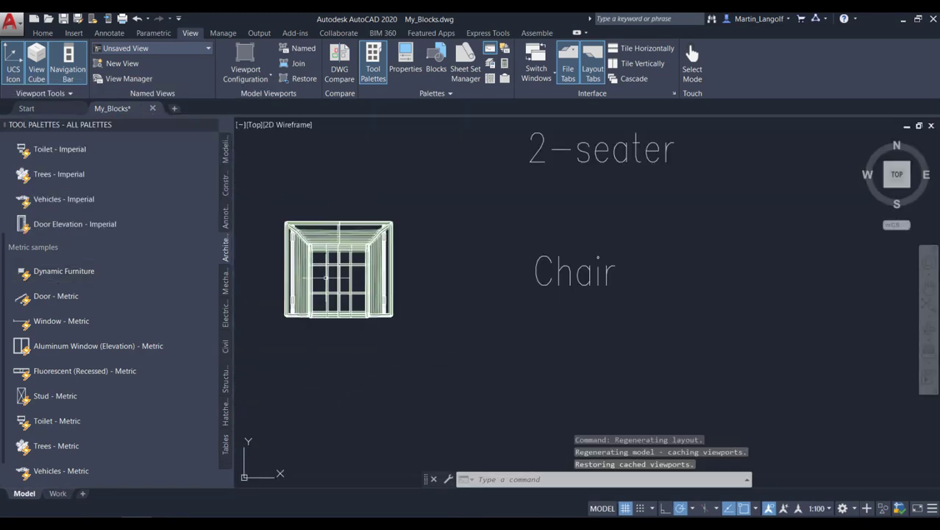
mouse_move(324, 294)
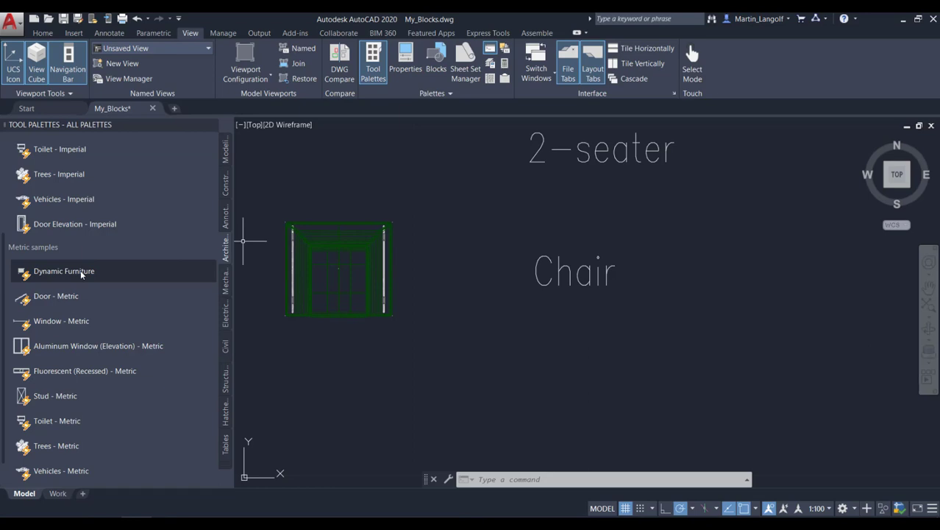
Start a new drawing and insert the Dynamic Furniture block from the Metric samples of the tool palette.
left_click(174, 108)
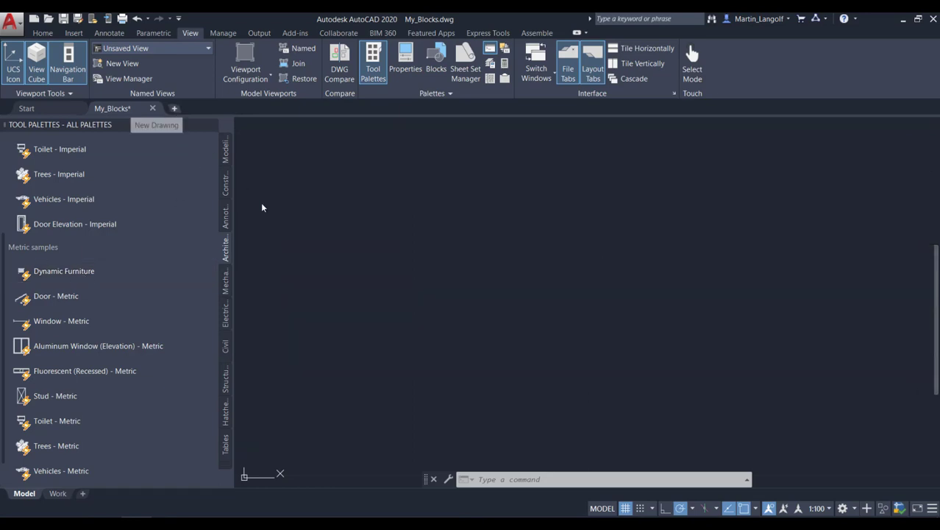
left_click(50, 273)
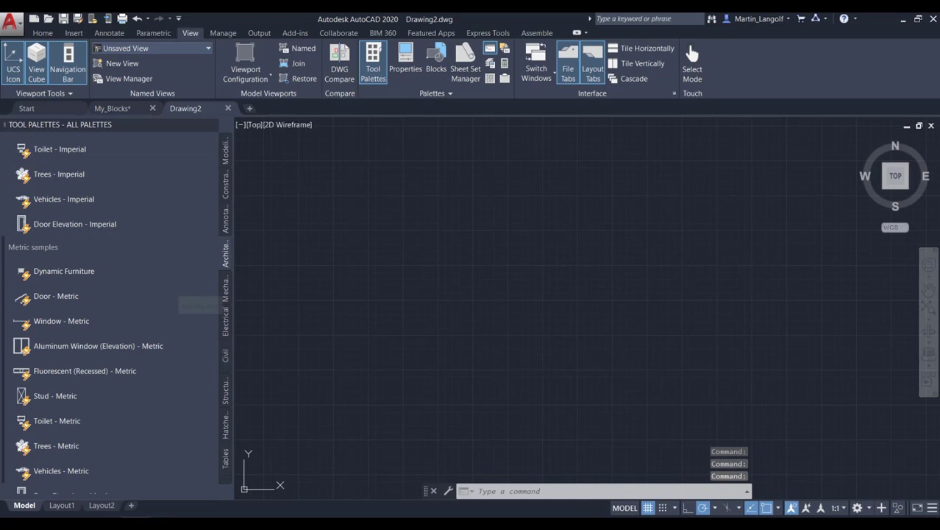
left_click(505, 289)
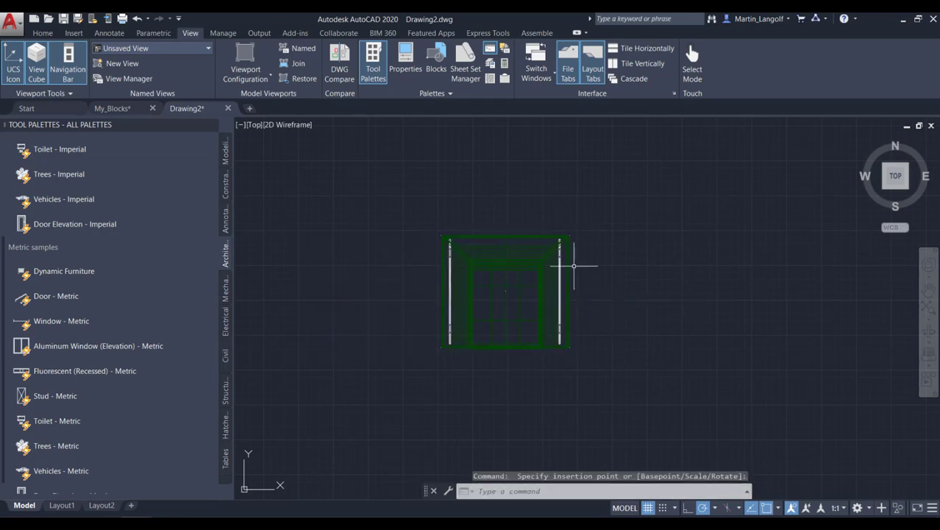
Switch the inserted Dynamic Furniture block to 2 Seater and try to rotate it.
left_click(515, 280)
scroll(486, 304, "down", 2)
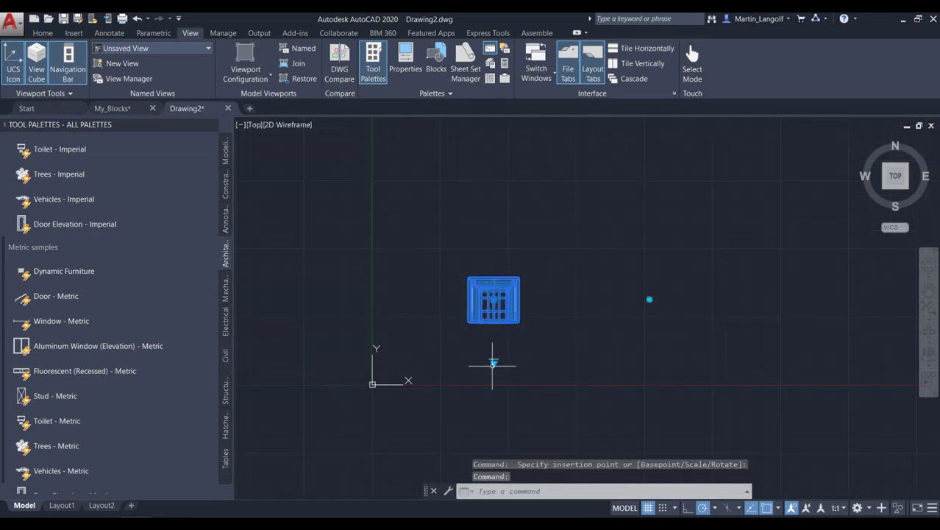
left_click(493, 363)
left_click(519, 376)
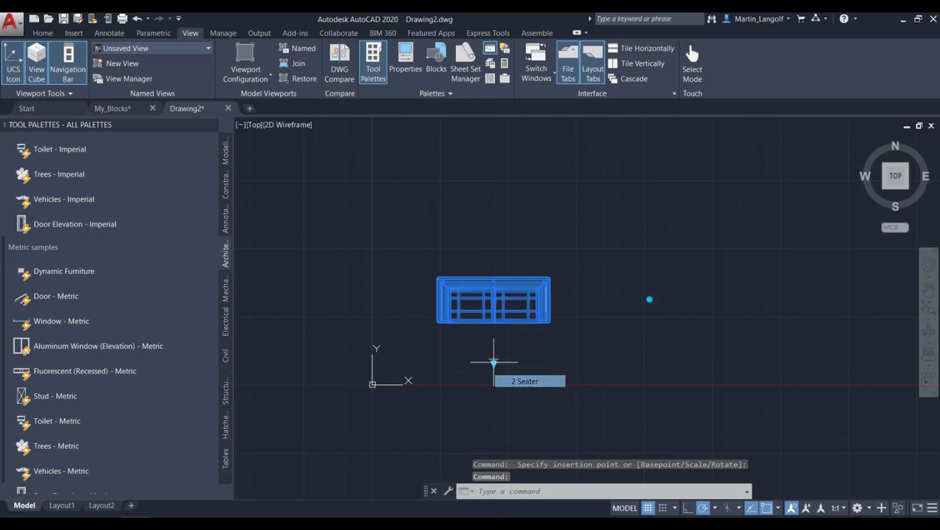
left_click(648, 300)
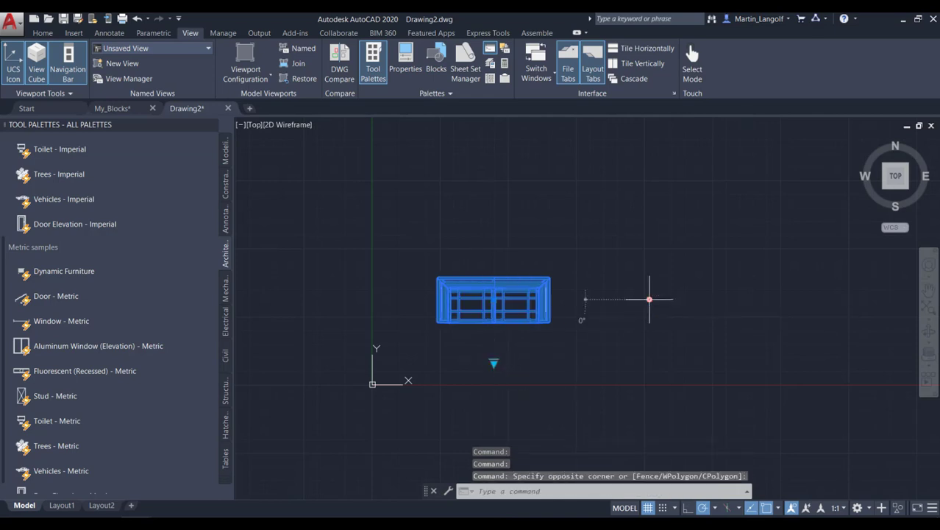
left_click(613, 177)
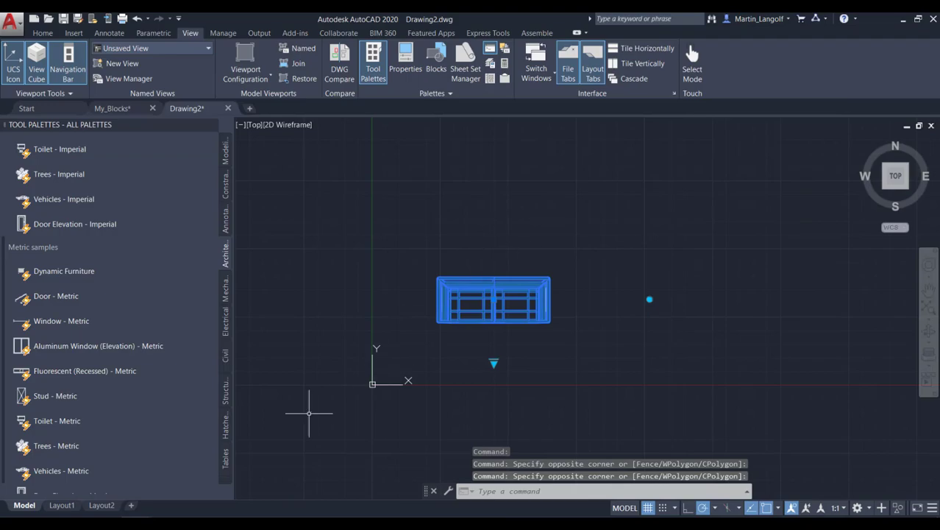